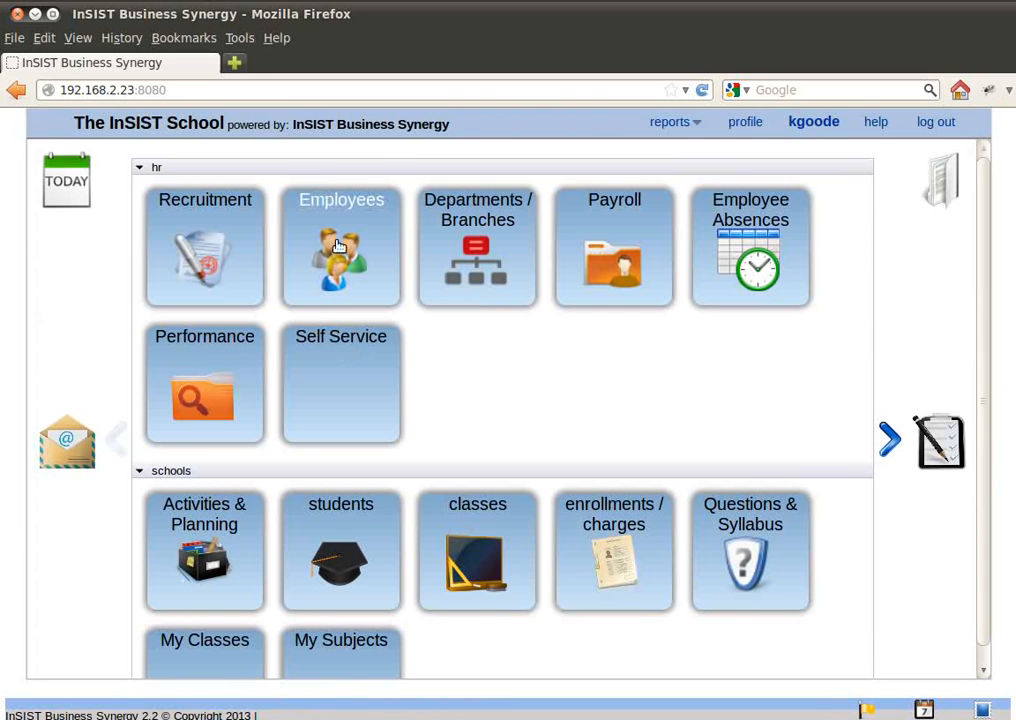
# - Open the first employee's record from the Employees module and view the enlarged barcode, closing its preview when done
pyautogui.click(338, 248)
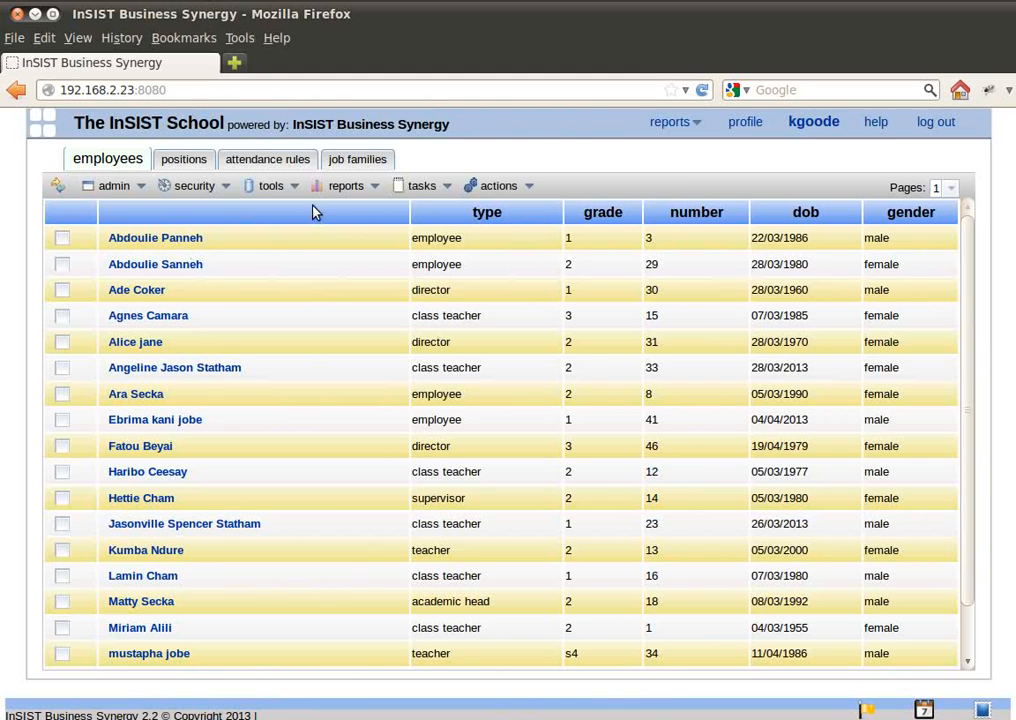
pyautogui.click(147, 240)
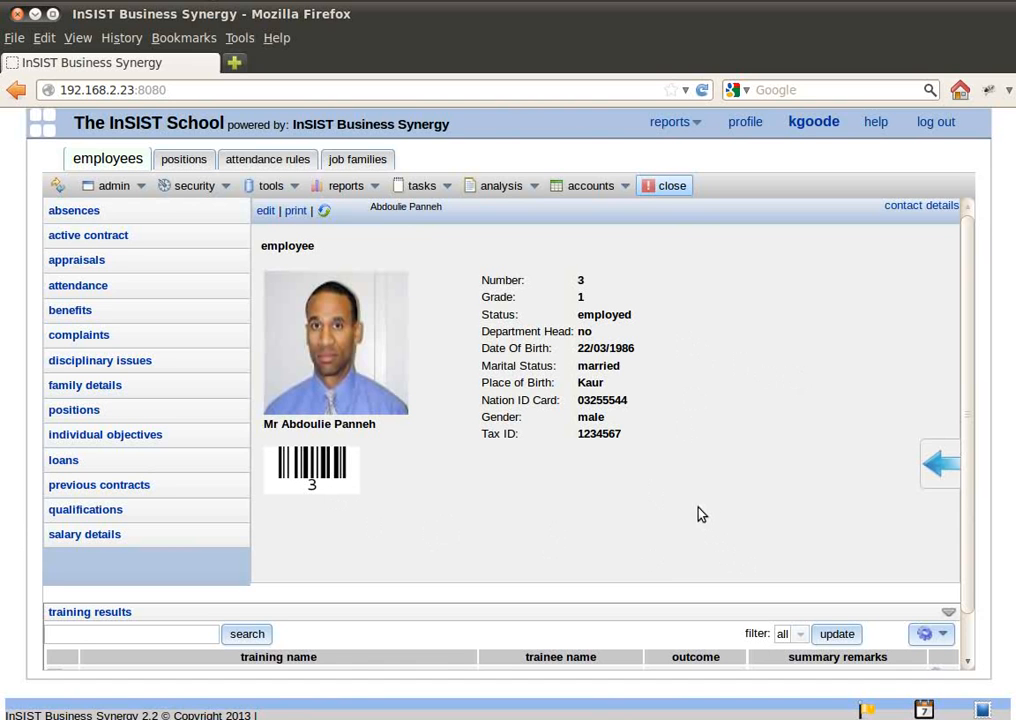
pyautogui.click(312, 465)
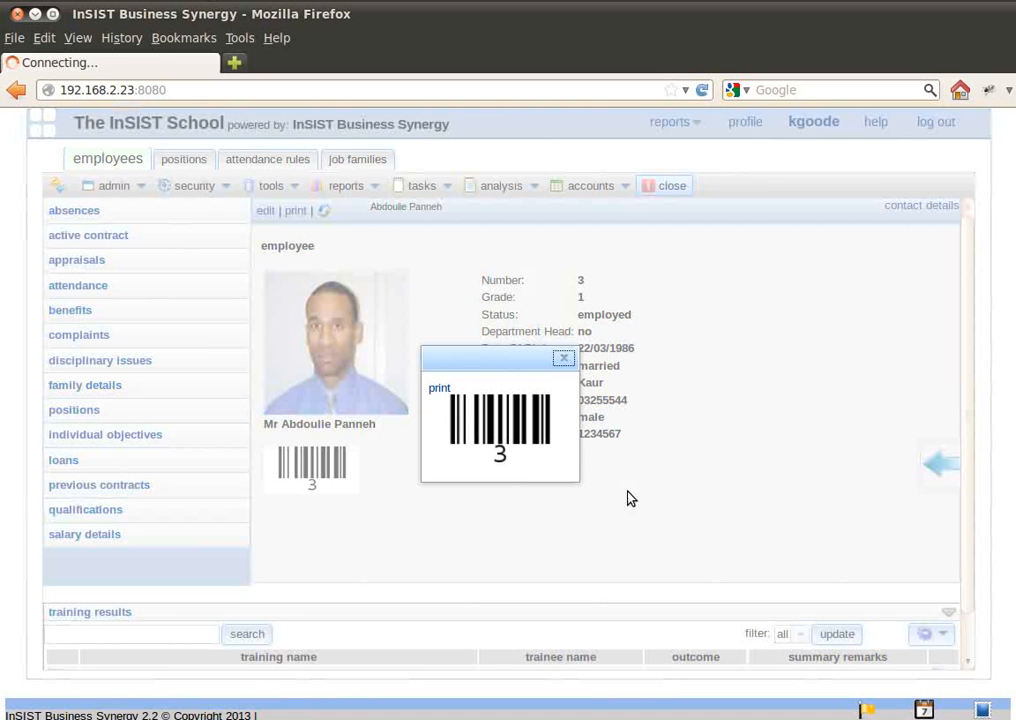
pyautogui.click(565, 360)
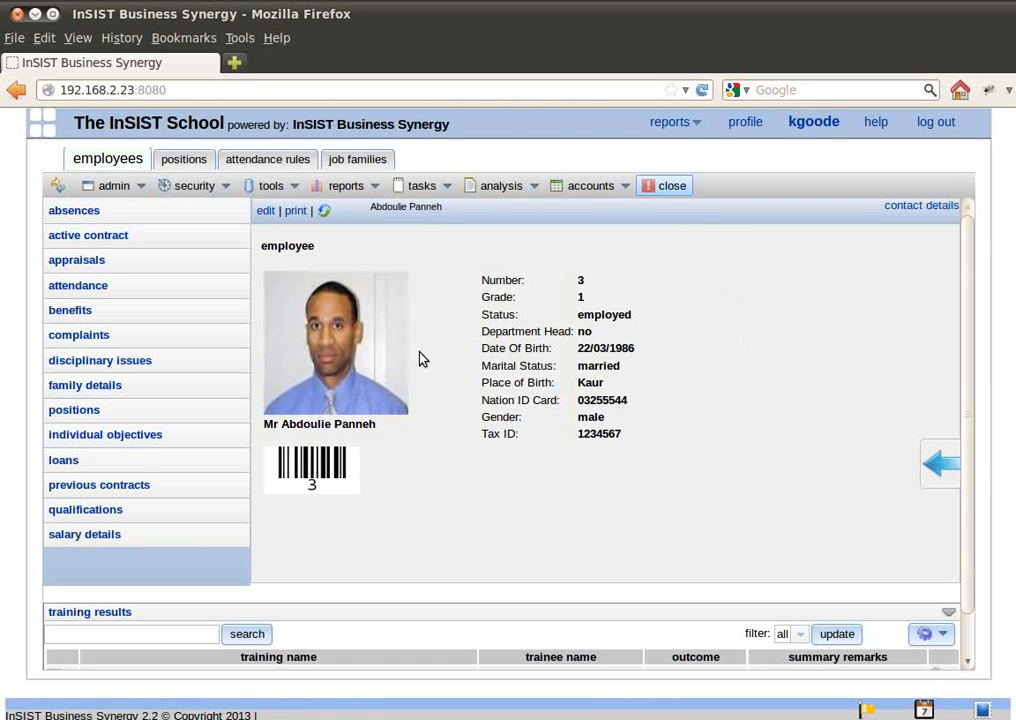
# - View the employee's attendance calendar and the details of the April 1, 10:56 AM record, then return to the profile
pyautogui.click(89, 288)
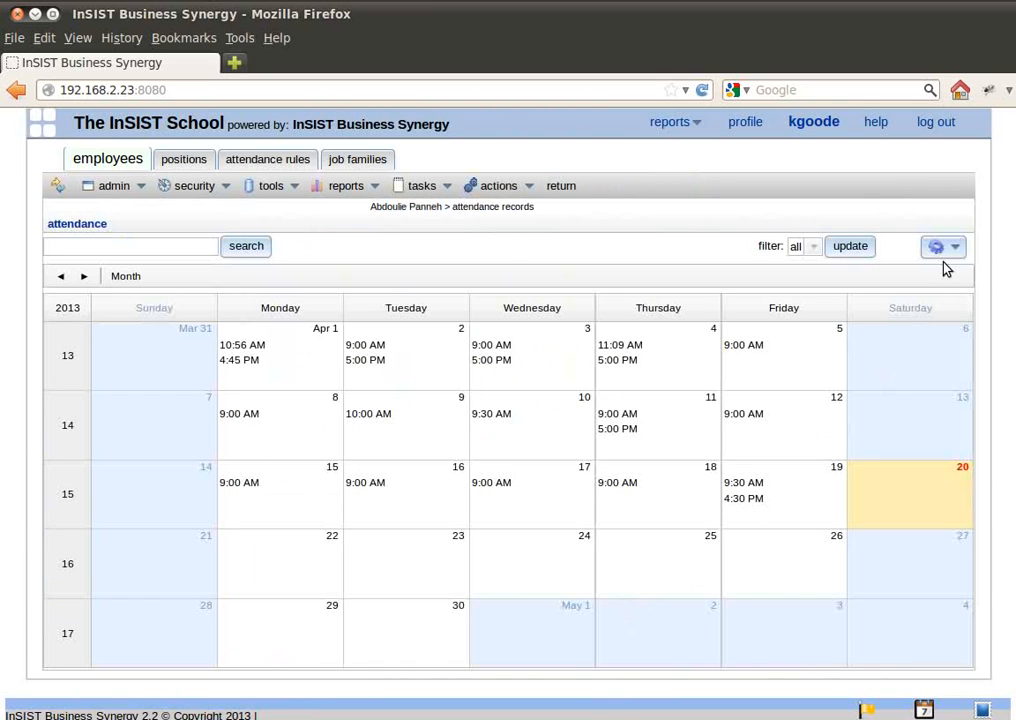
pyautogui.moveTo(234, 343)
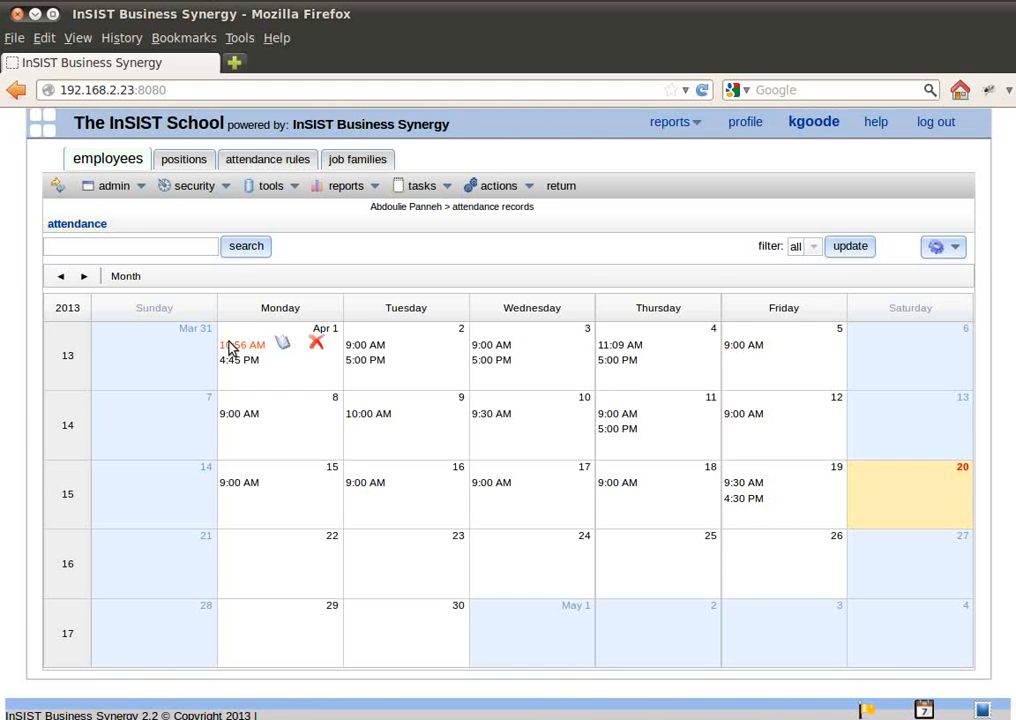
pyautogui.click(282, 344)
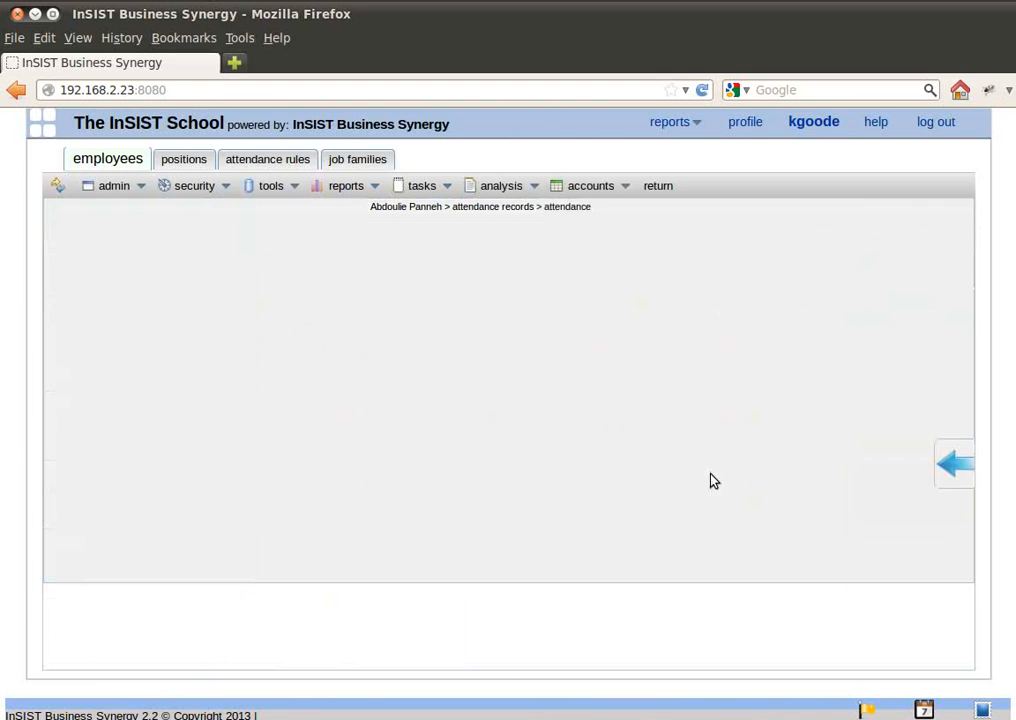
pyautogui.click(662, 187)
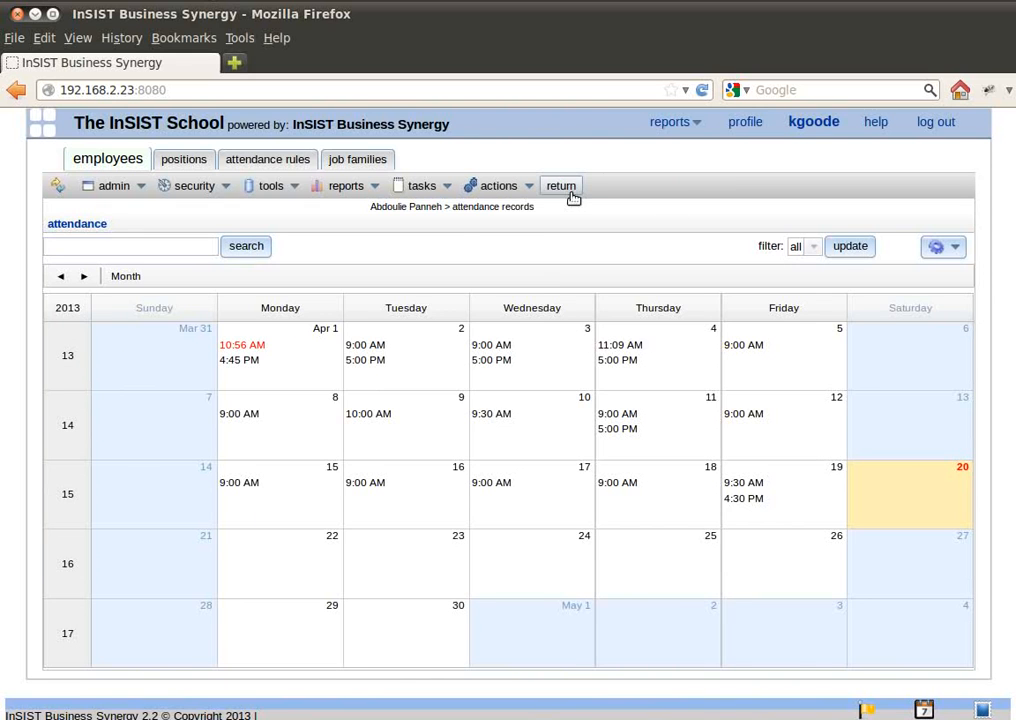
pyautogui.click(571, 188)
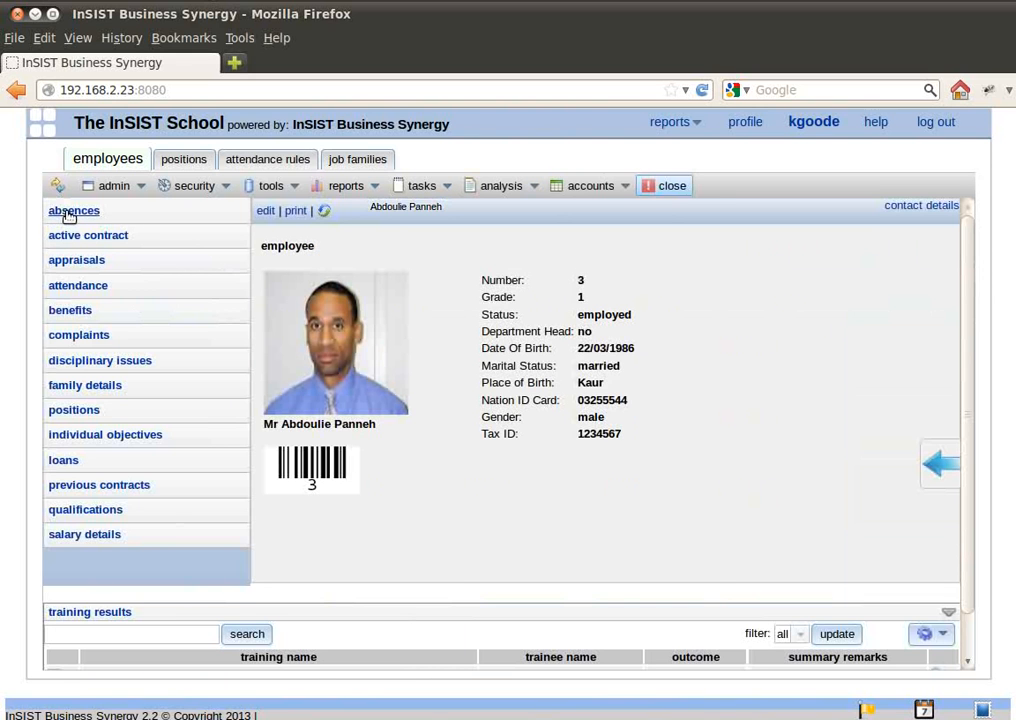
# - View the employee's absences calendar, then close the employee record
pyautogui.click(66, 211)
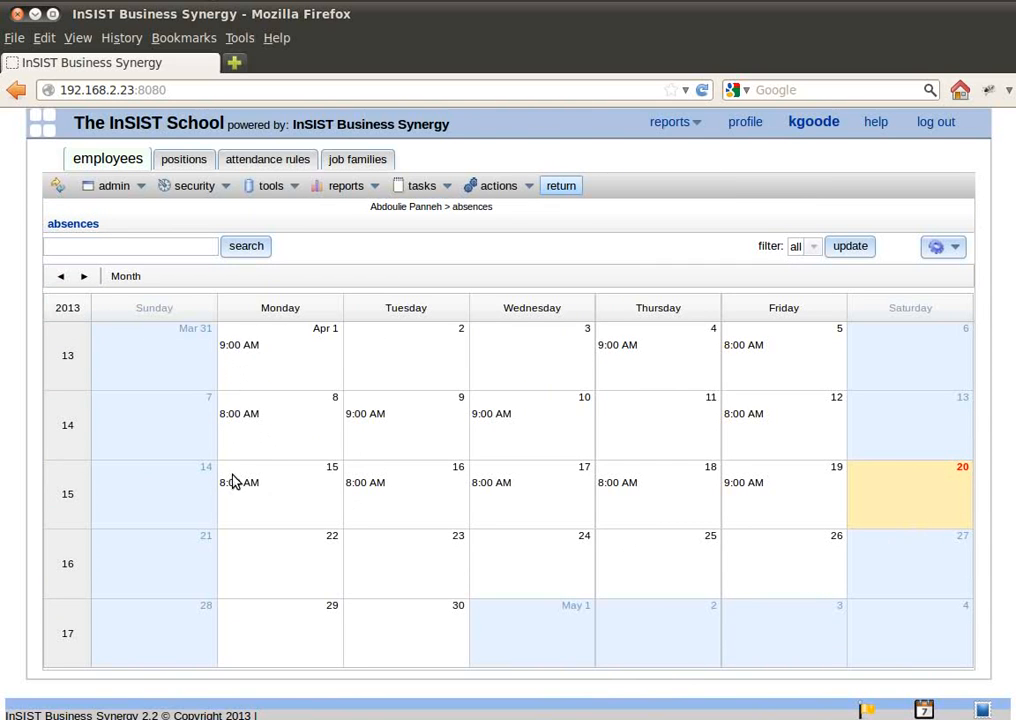
pyautogui.click(561, 187)
pyautogui.click(671, 188)
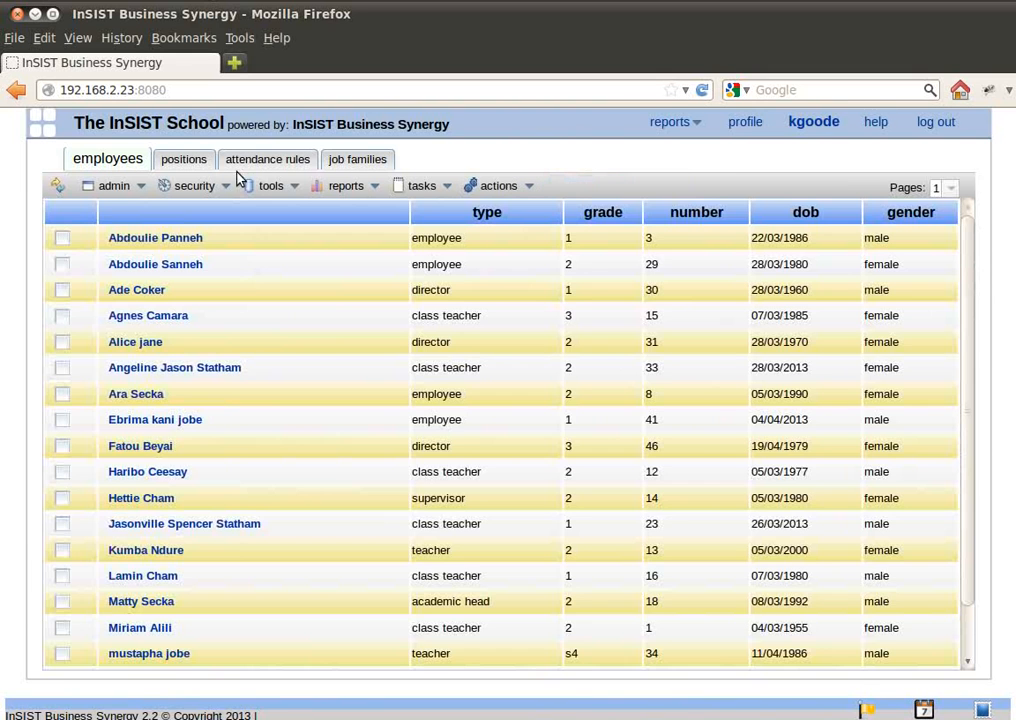
# - Review the attendance rules for absence and lateness, then go back to the employee list
pyautogui.click(266, 160)
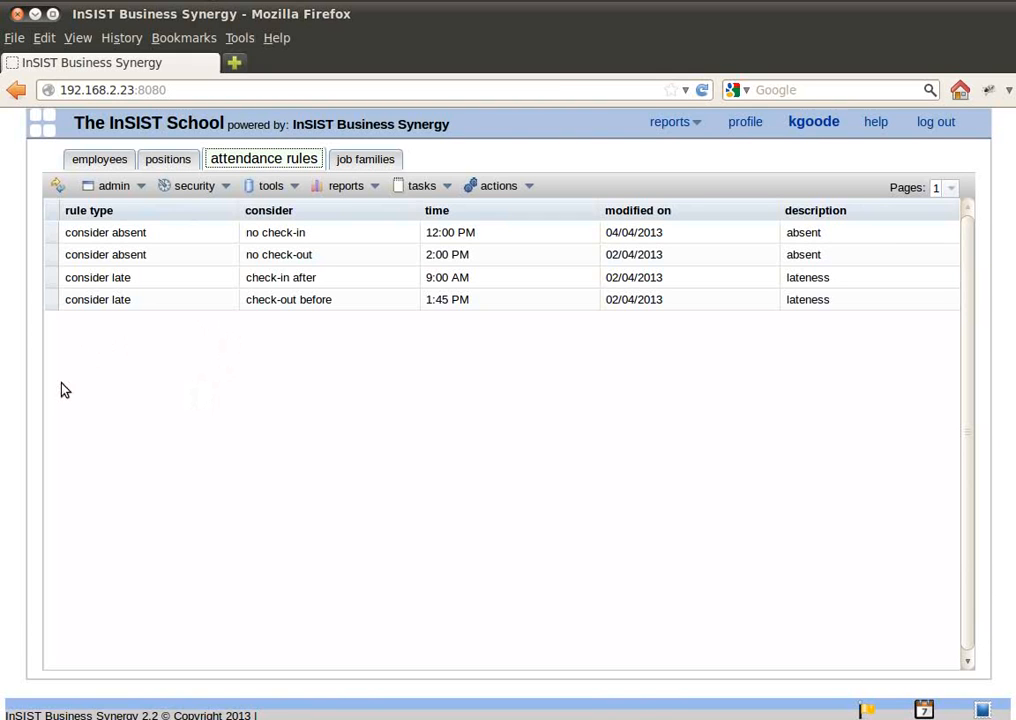
pyautogui.click(100, 162)
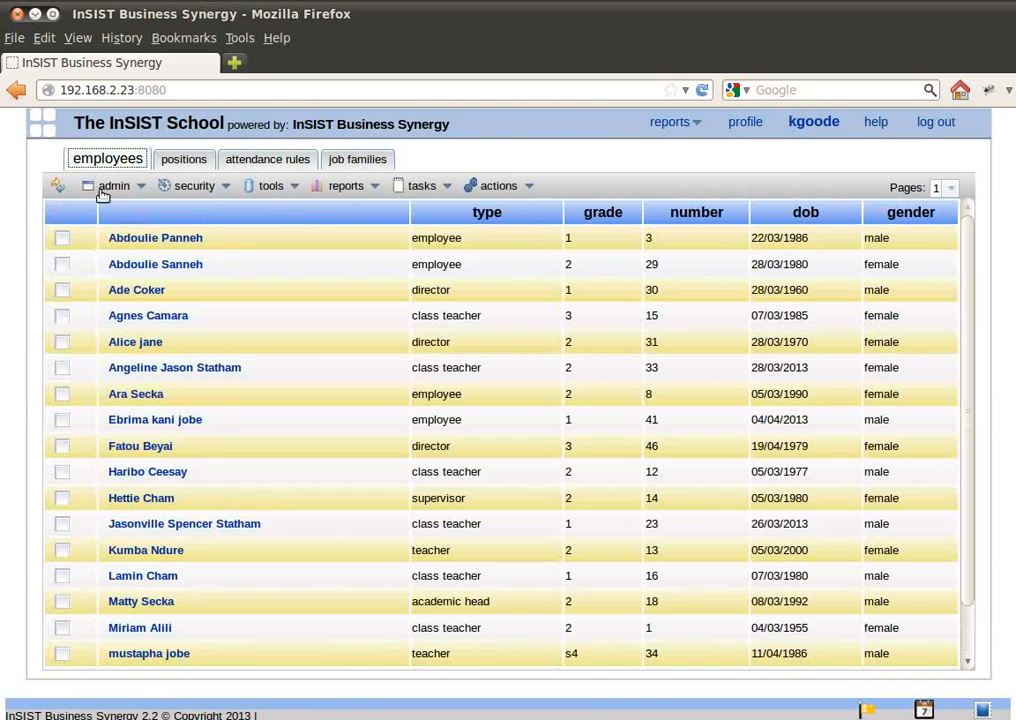
# - Reopen the first employee's attendance calendar and view the April 18, 9:00 AM record's details, then return to the profile
pyautogui.click(146, 239)
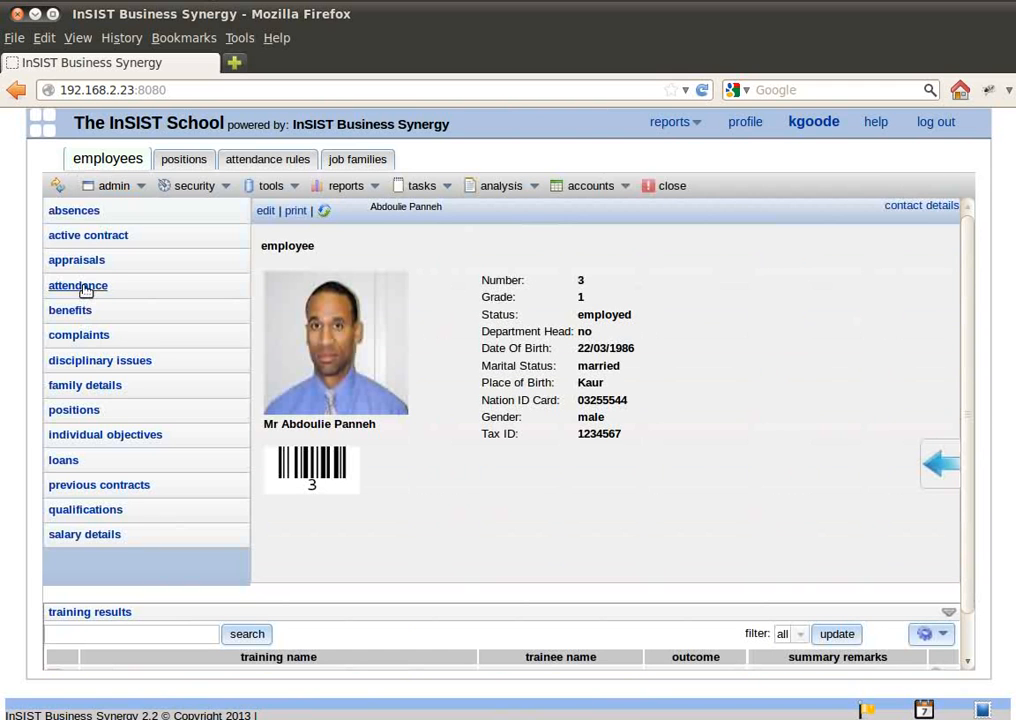
pyautogui.click(80, 286)
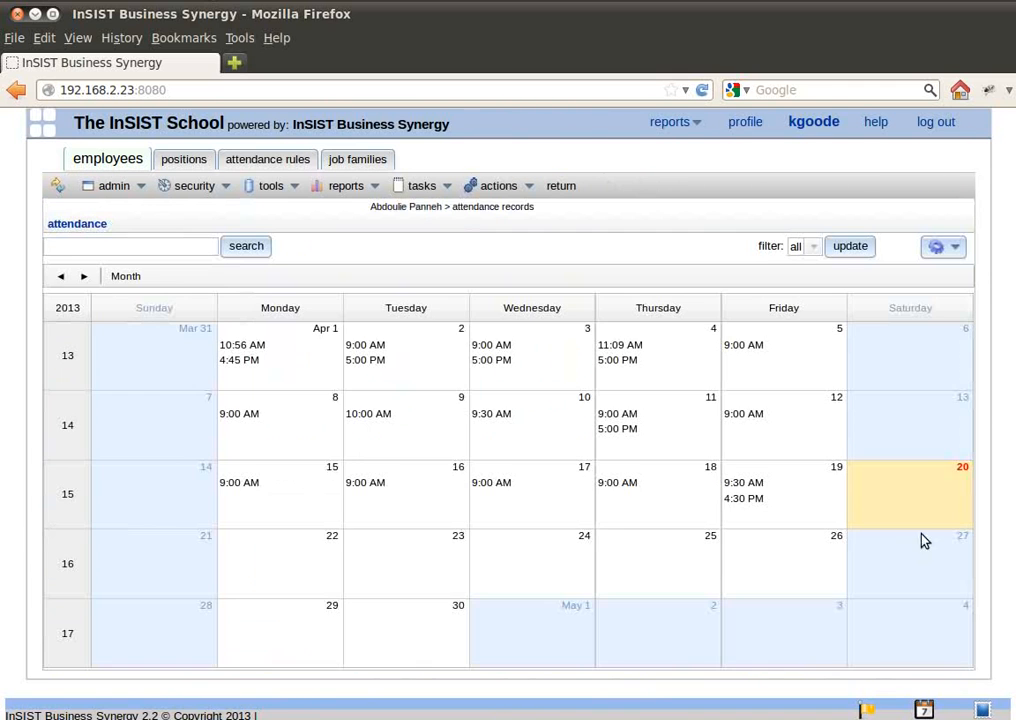
pyautogui.click(946, 250)
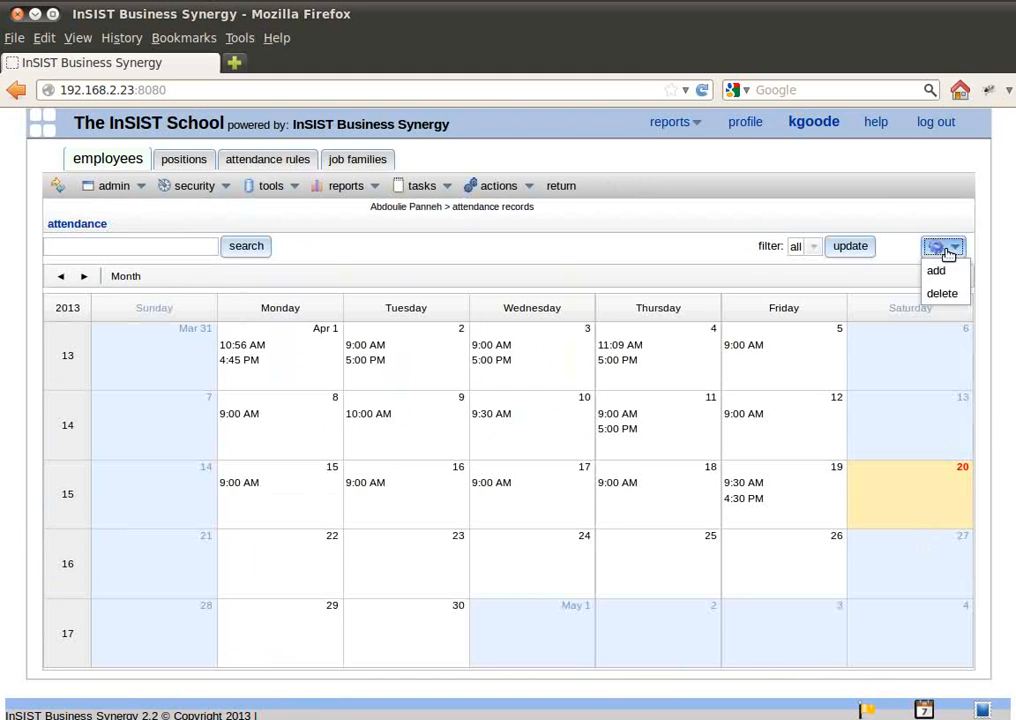
pyautogui.moveTo(740, 497)
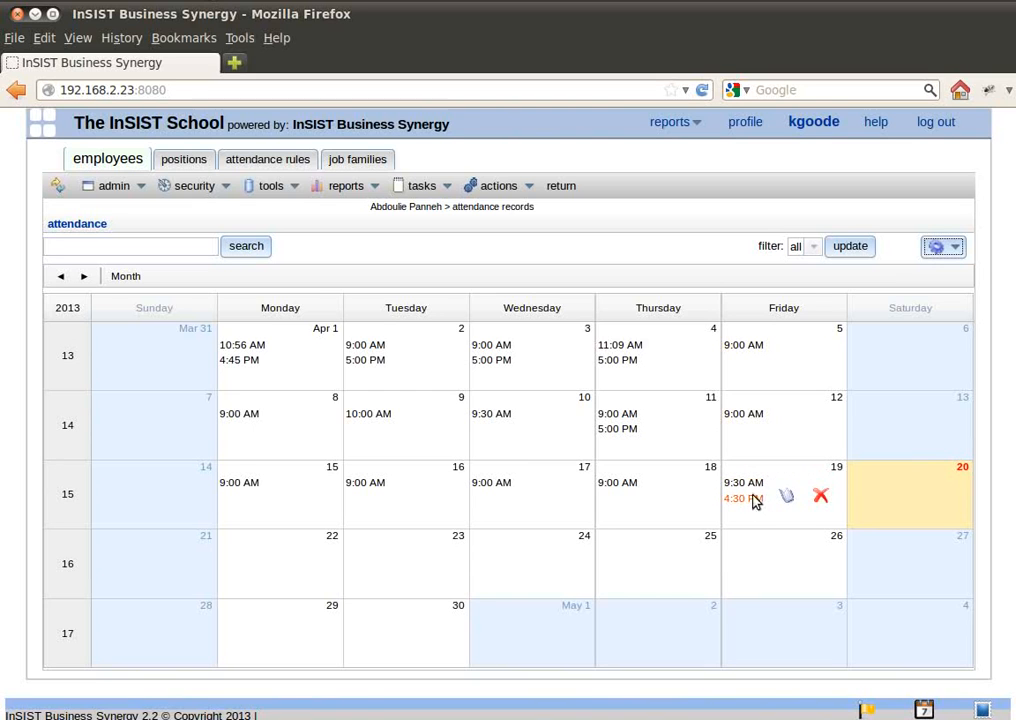
pyautogui.moveTo(622, 485)
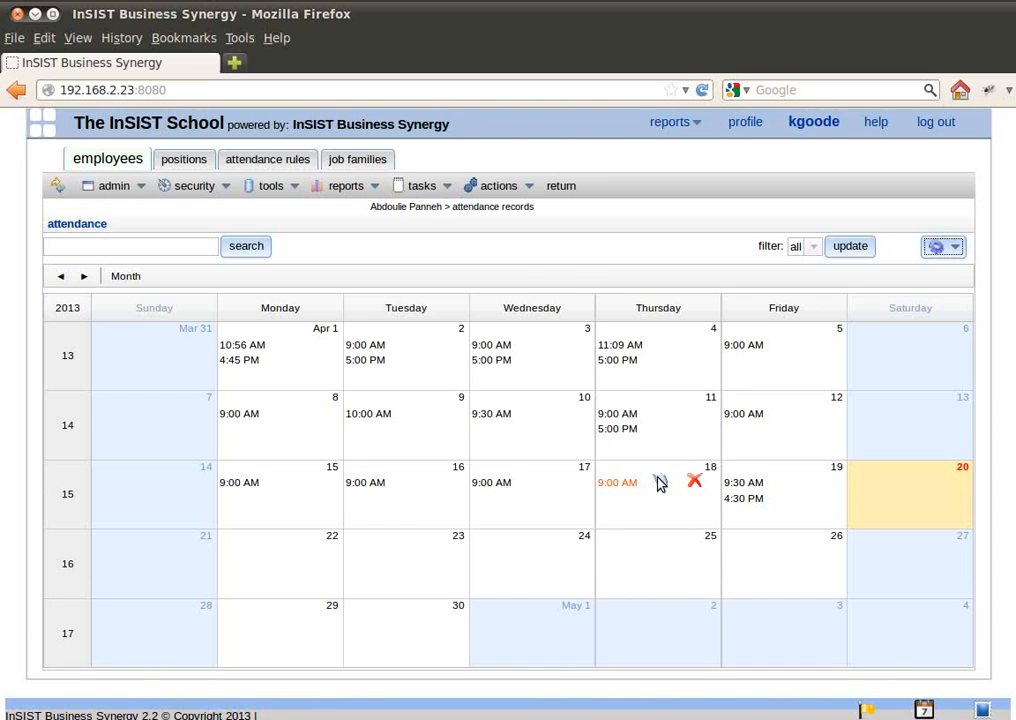
pyautogui.click(660, 481)
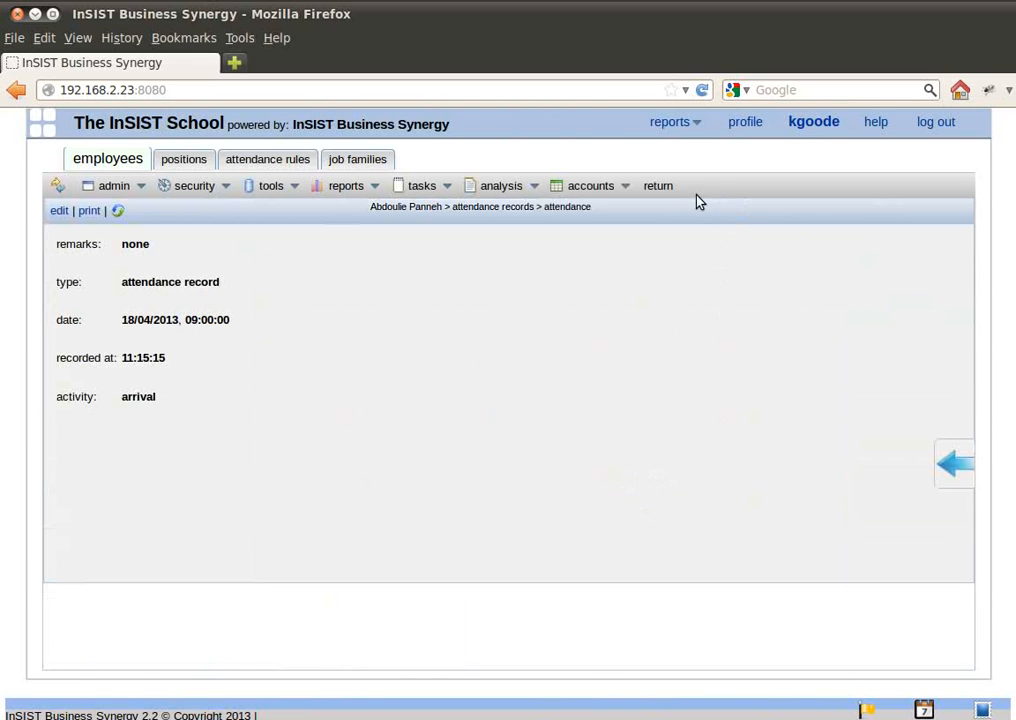
pyautogui.click(658, 187)
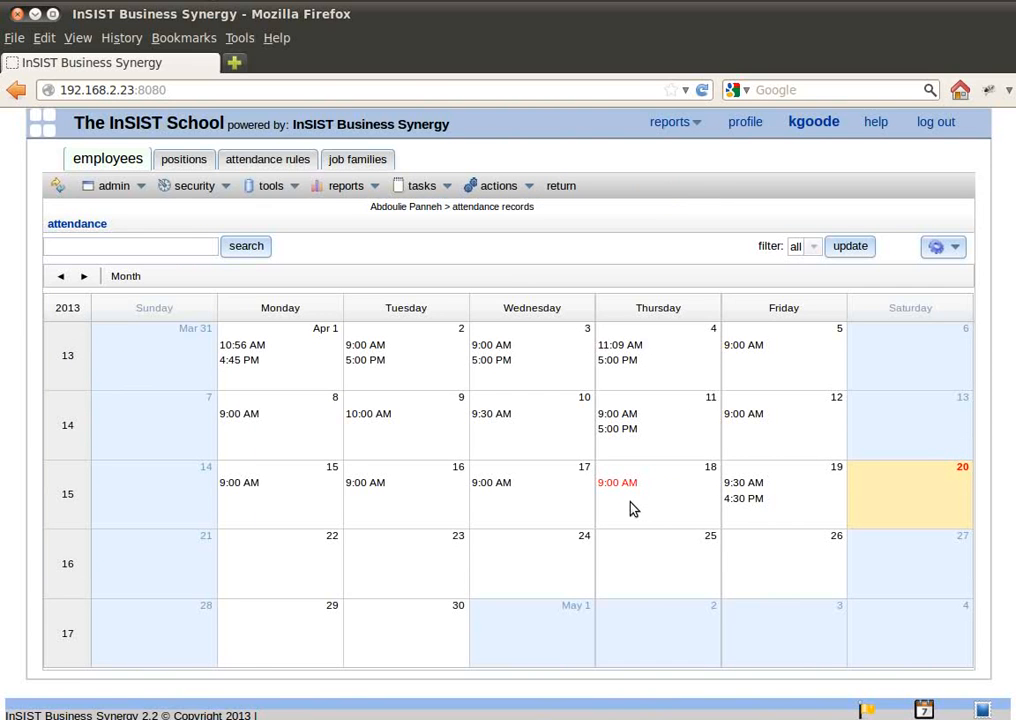
pyautogui.click(563, 186)
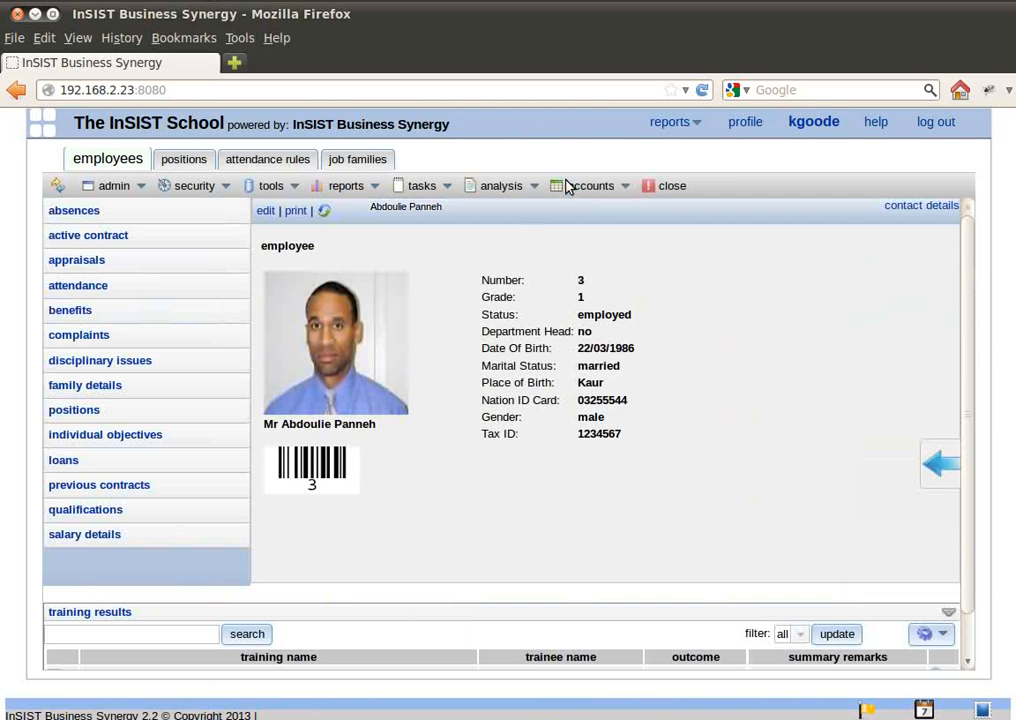
# - Check the employee's absences calendar for April 2013 and return to the profile
pyautogui.click(74, 211)
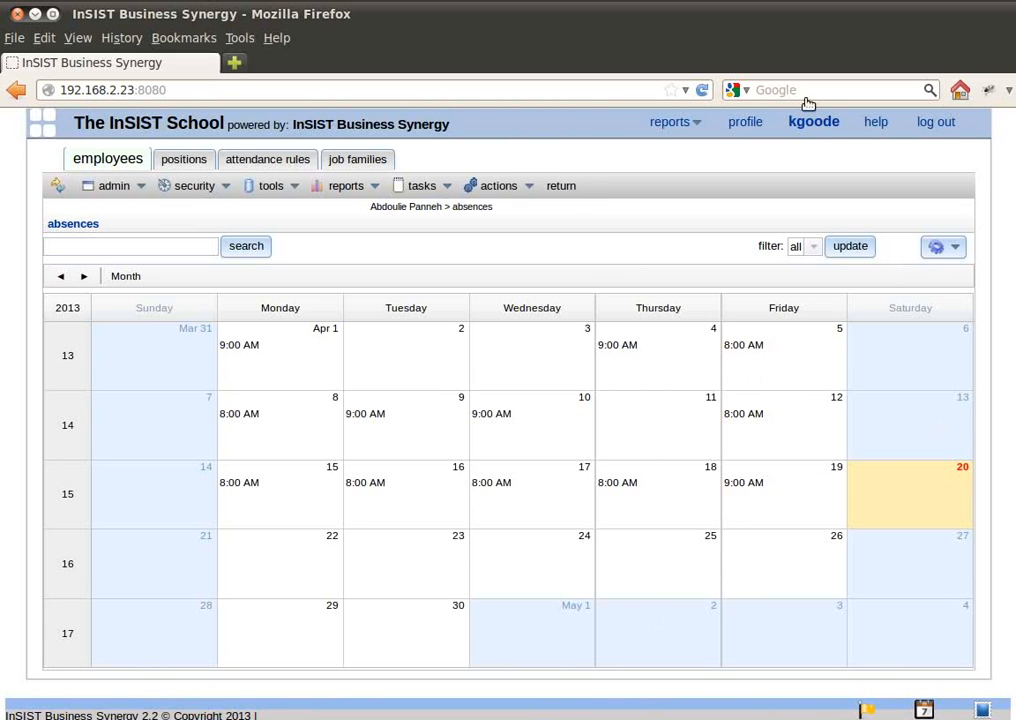
pyautogui.click(561, 187)
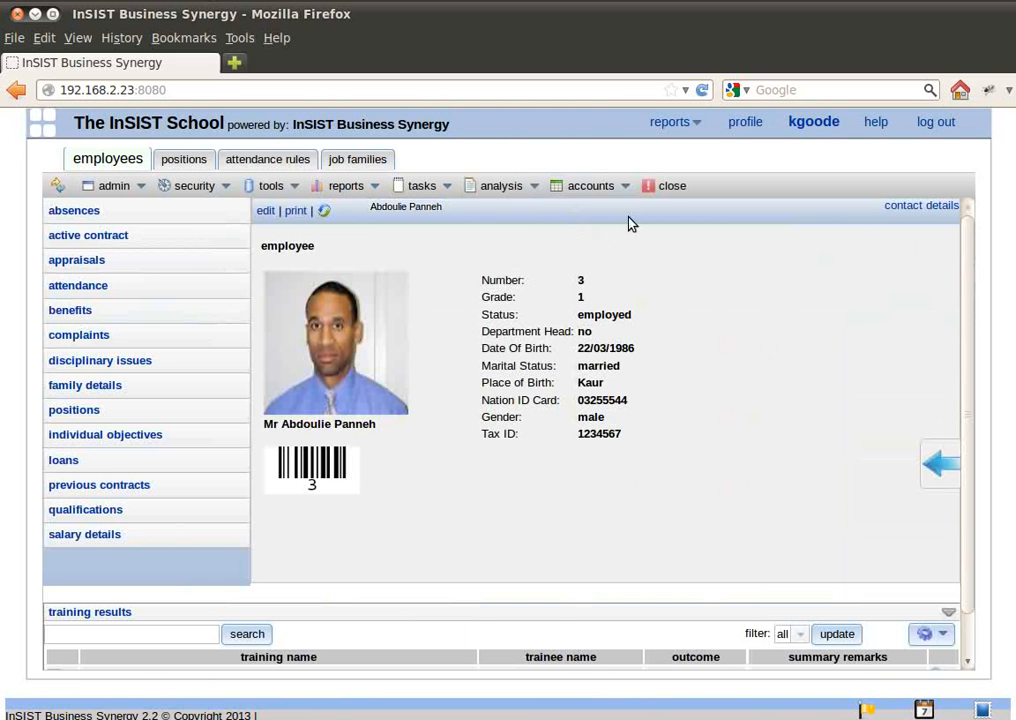
# - Generate the employee's Absence Chart with start date 3/1/2013 and end date 4/30/2013
pyautogui.click(505, 187)
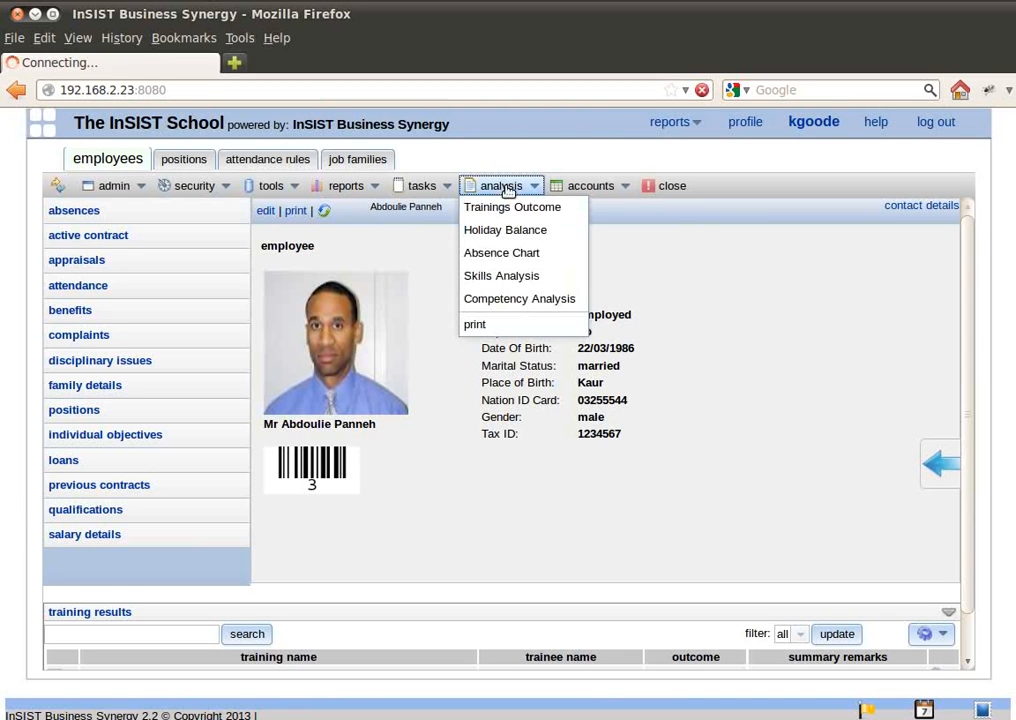
pyautogui.click(539, 262)
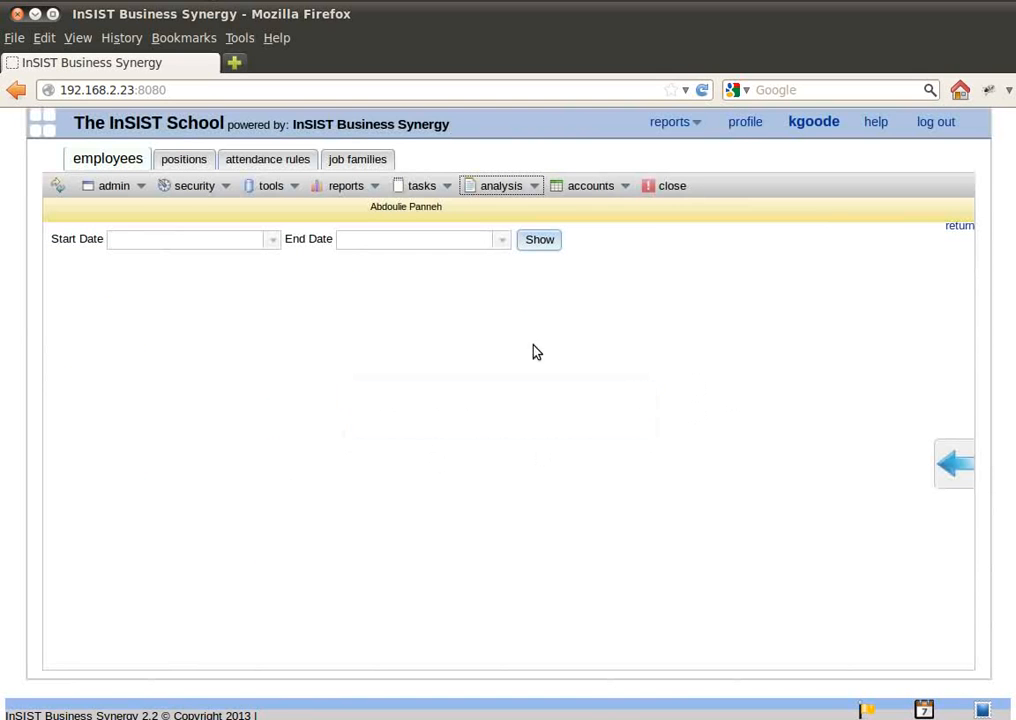
pyautogui.click(268, 239)
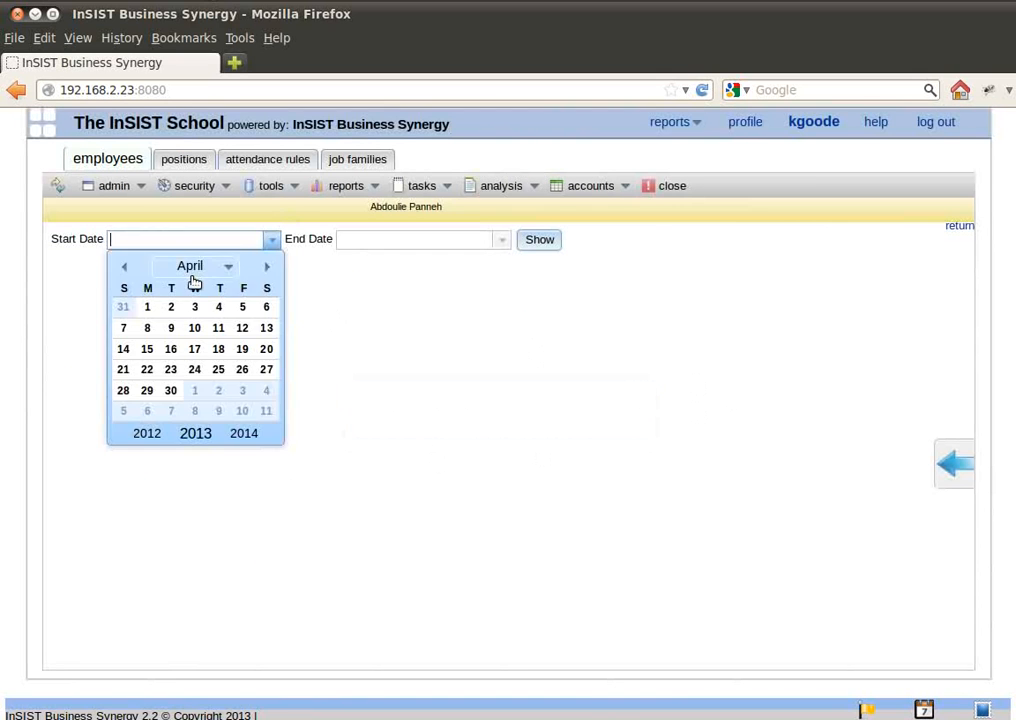
pyautogui.click(124, 267)
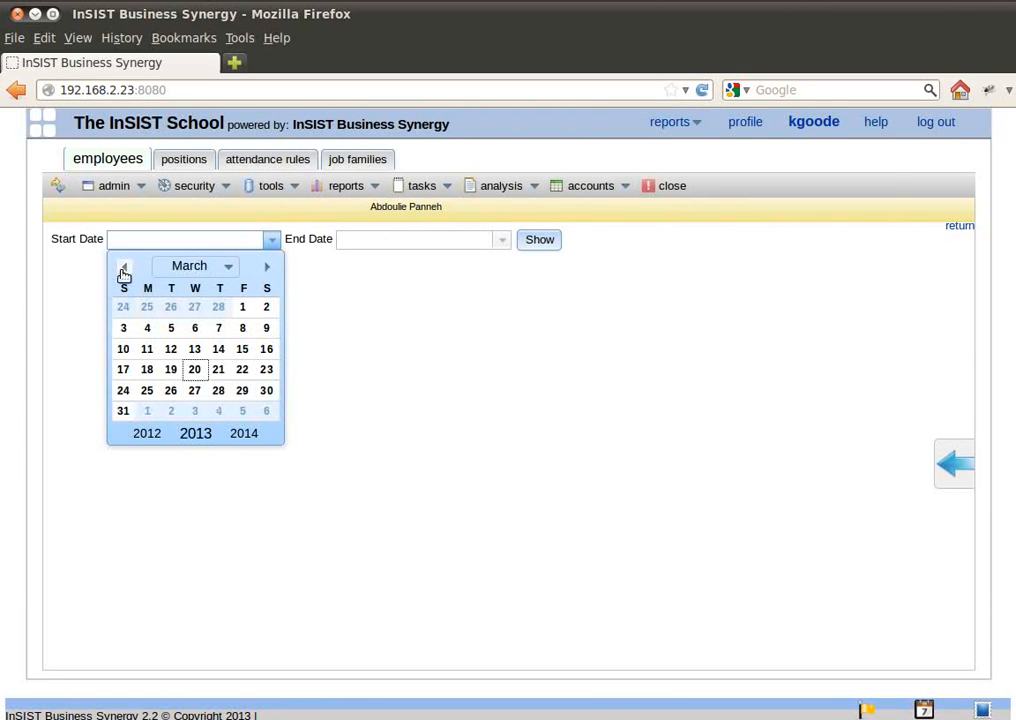
pyautogui.click(243, 308)
pyautogui.click(502, 241)
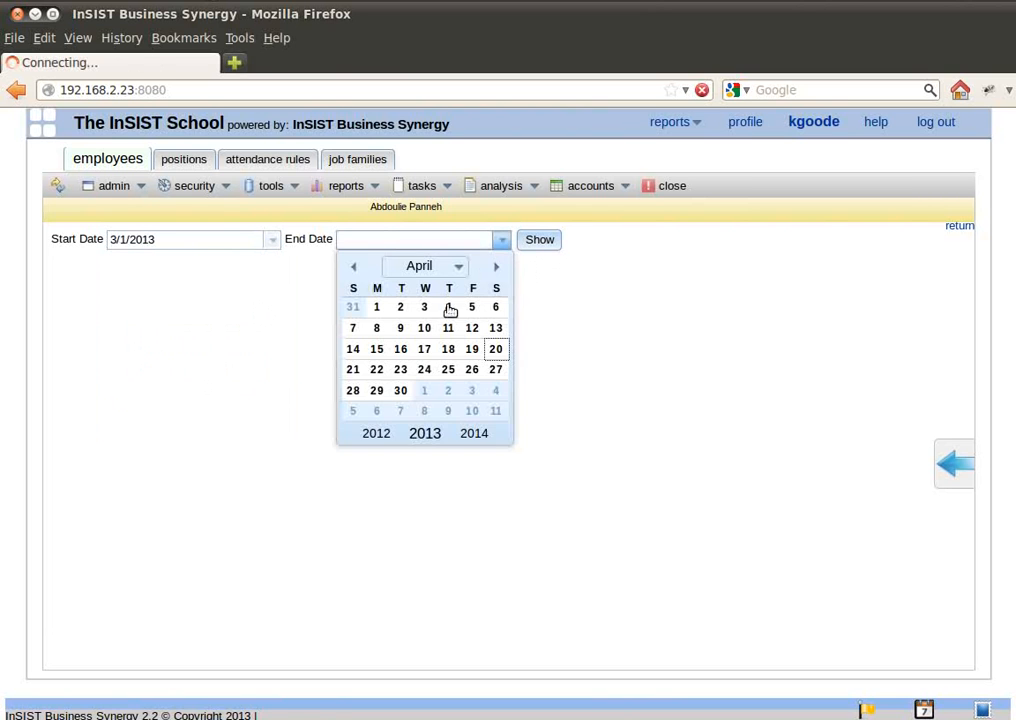
pyautogui.click(400, 390)
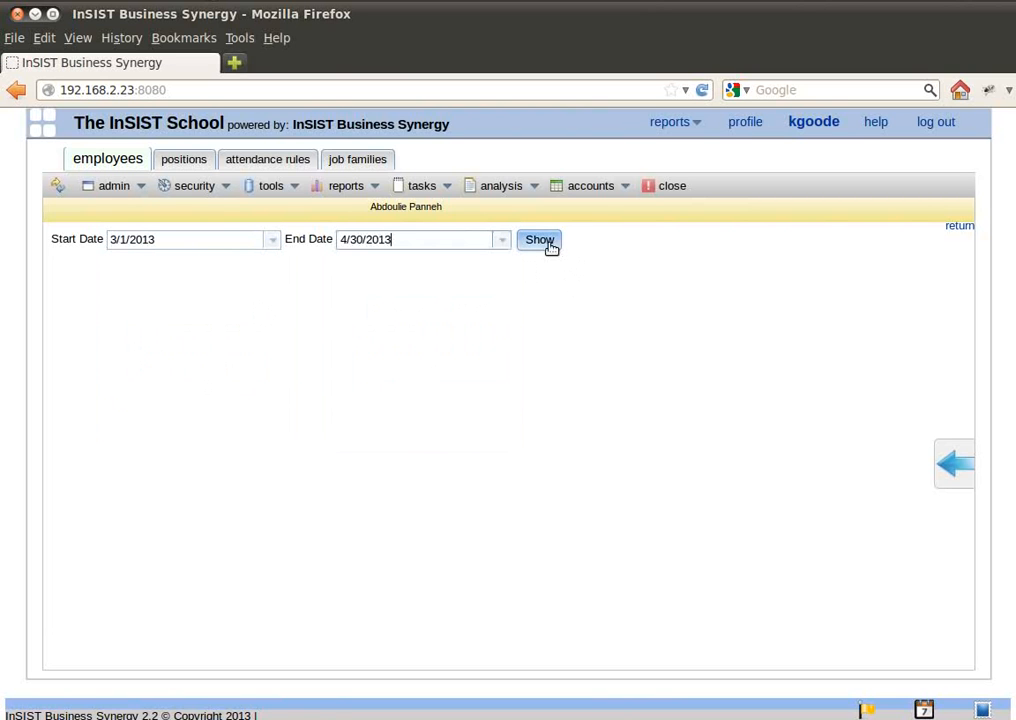
pyautogui.click(540, 241)
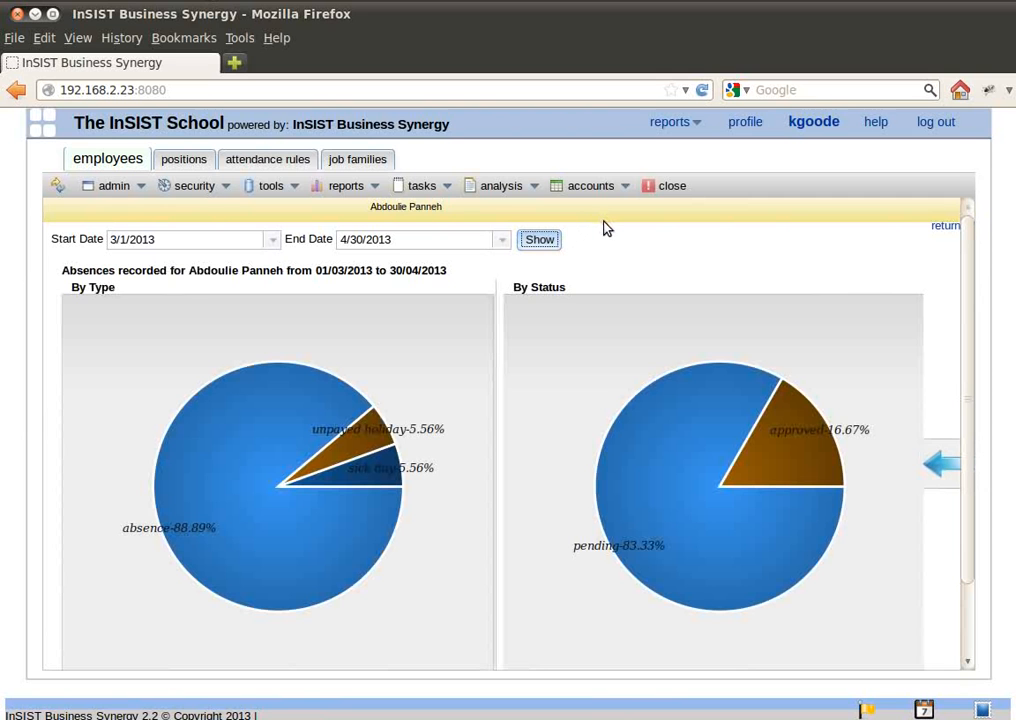
# - Examine the absence pie charts by type and by status, then return to the employee's profile
pyautogui.scroll(-2, 932, 352)
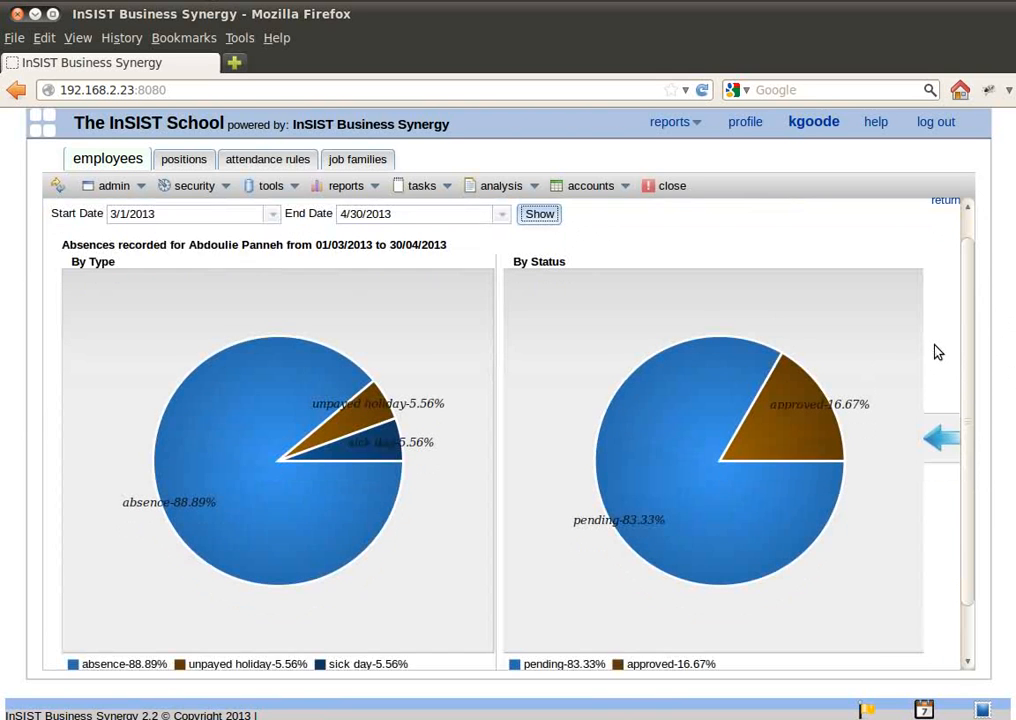
pyautogui.scroll(2, 958, 315)
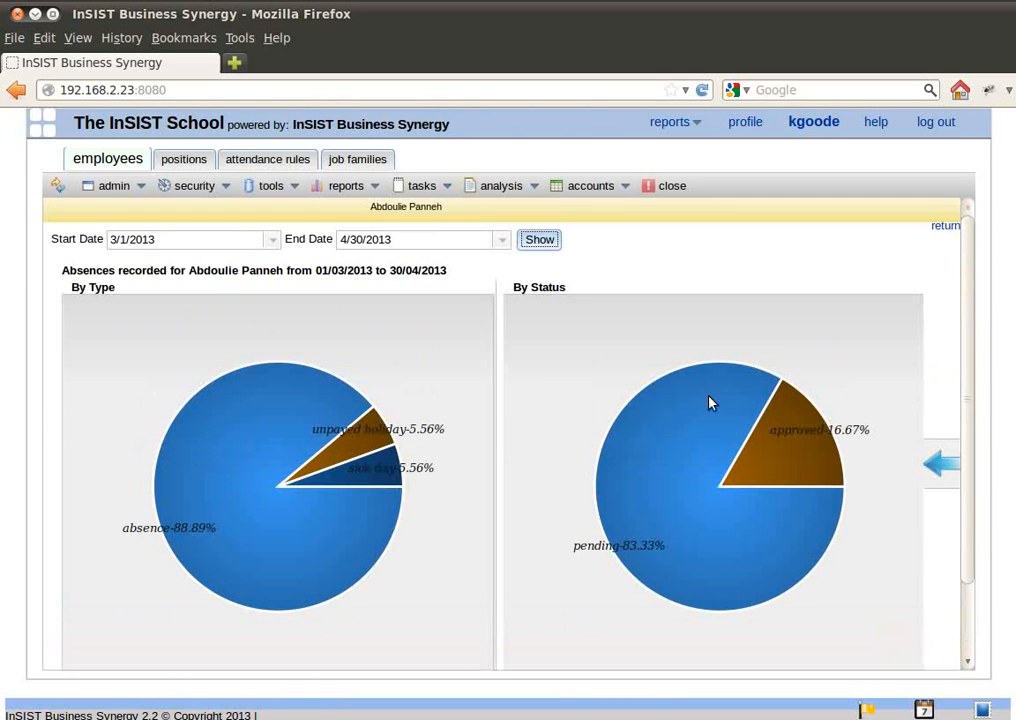
pyautogui.click(335, 455)
pyautogui.moveTo(812, 454)
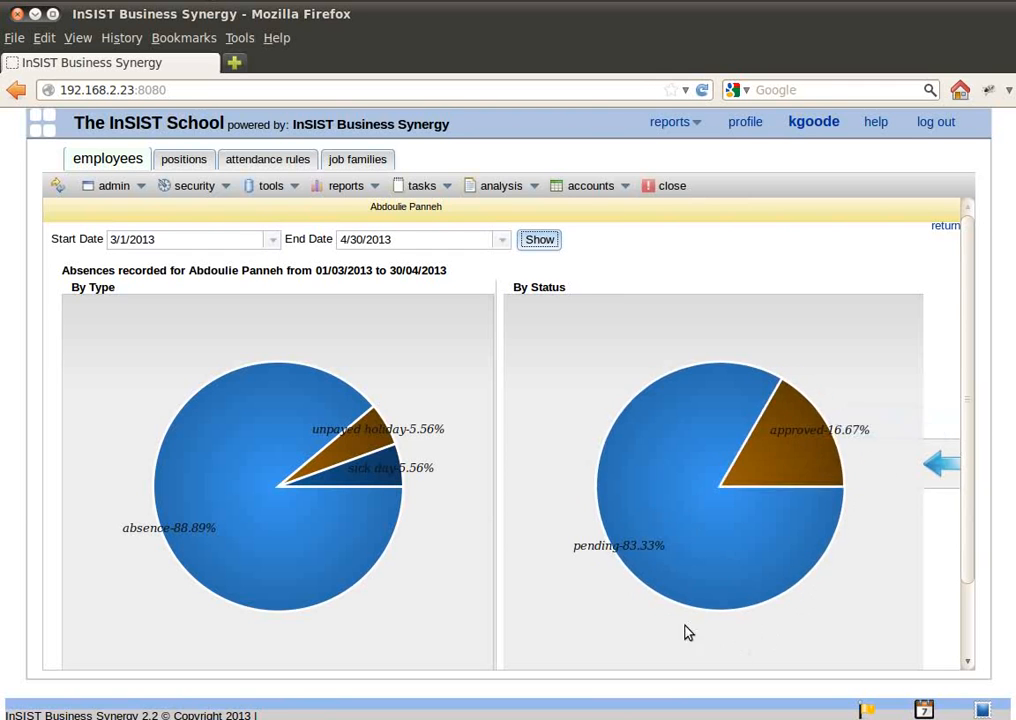
pyautogui.moveTo(706, 575)
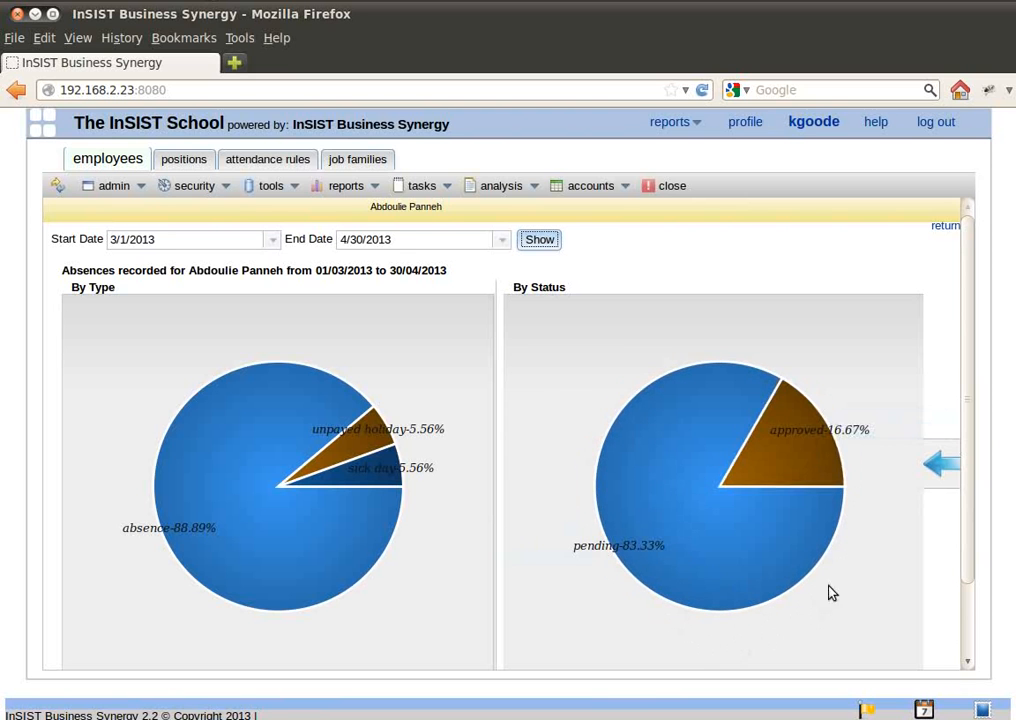
pyautogui.click(941, 227)
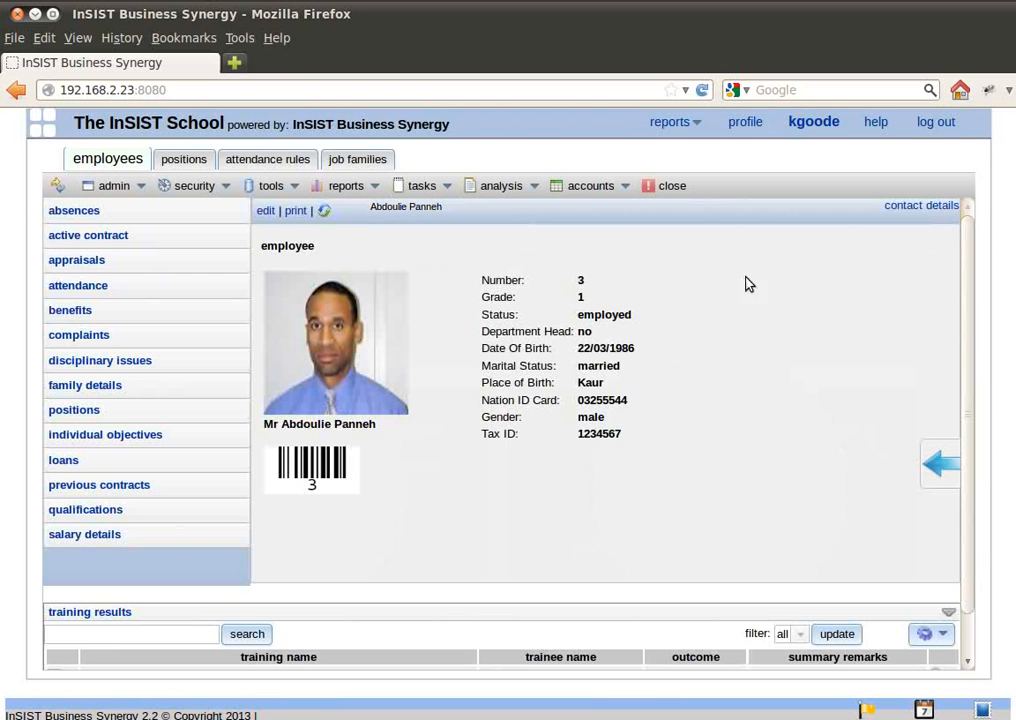
# - Display the employee's absences calendar for March 2013 and open the details of the absence spanning March 19 to 21
pyautogui.click(68, 212)
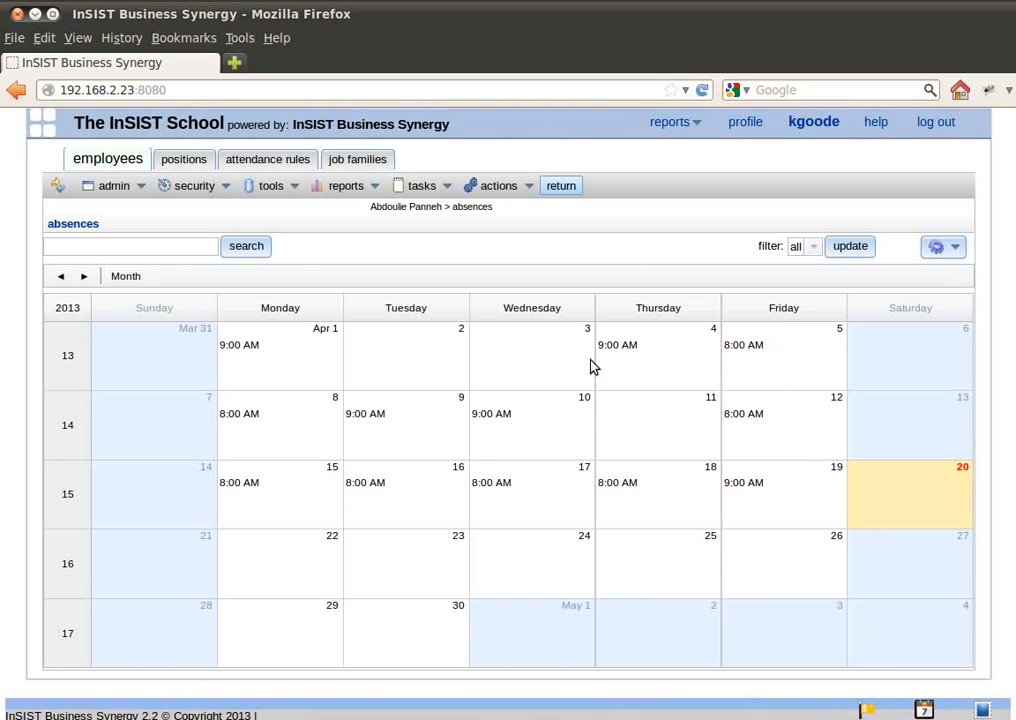
pyautogui.click(60, 277)
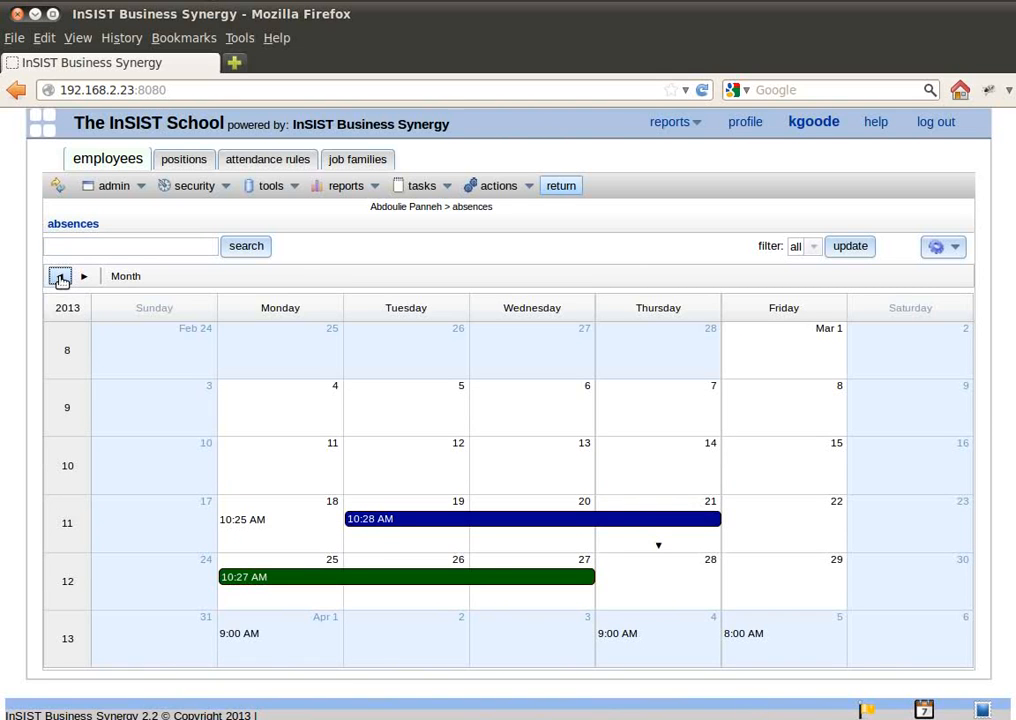
pyautogui.moveTo(578, 525)
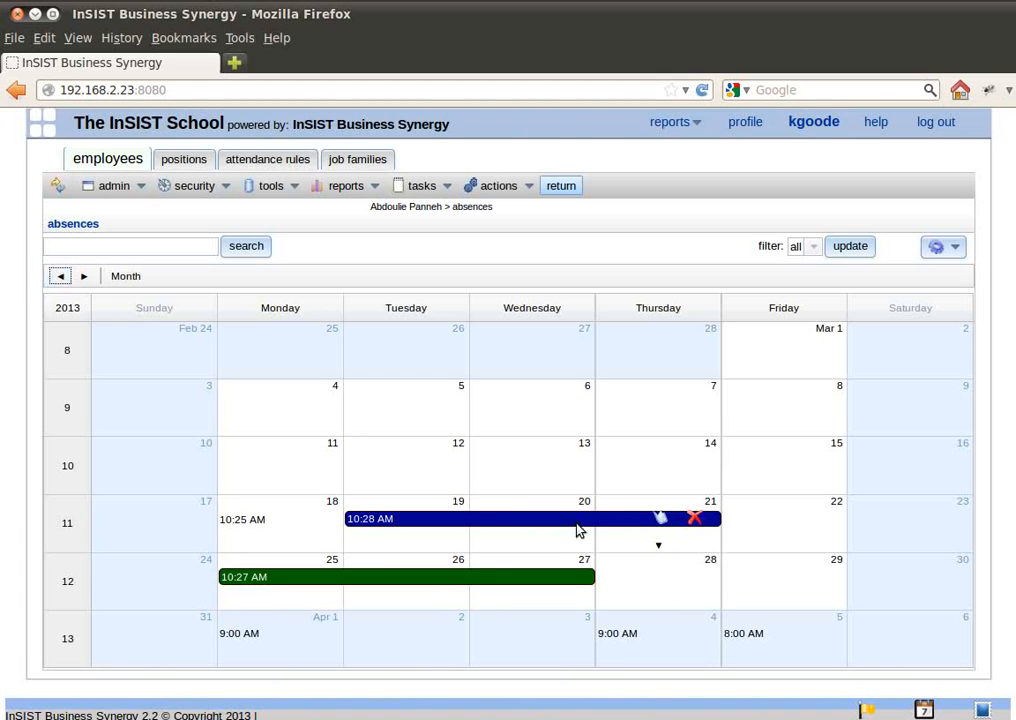
pyautogui.click(660, 520)
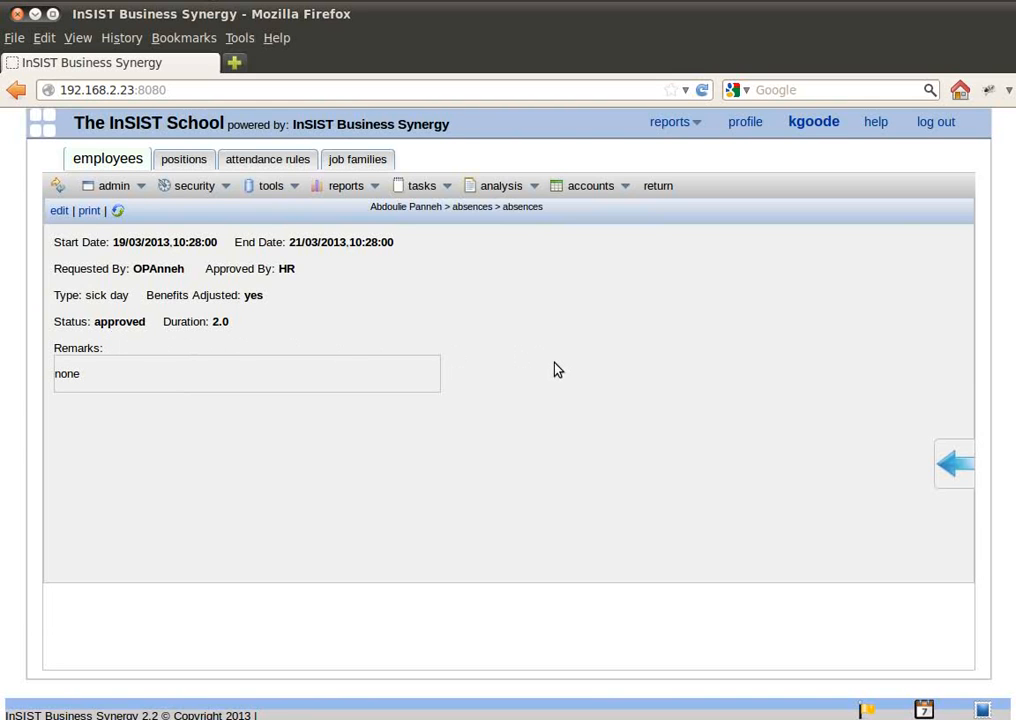
# - Check the approve and decline sub tasks available for the absence record, then return to the employee's profile
pyautogui.click(432, 186)
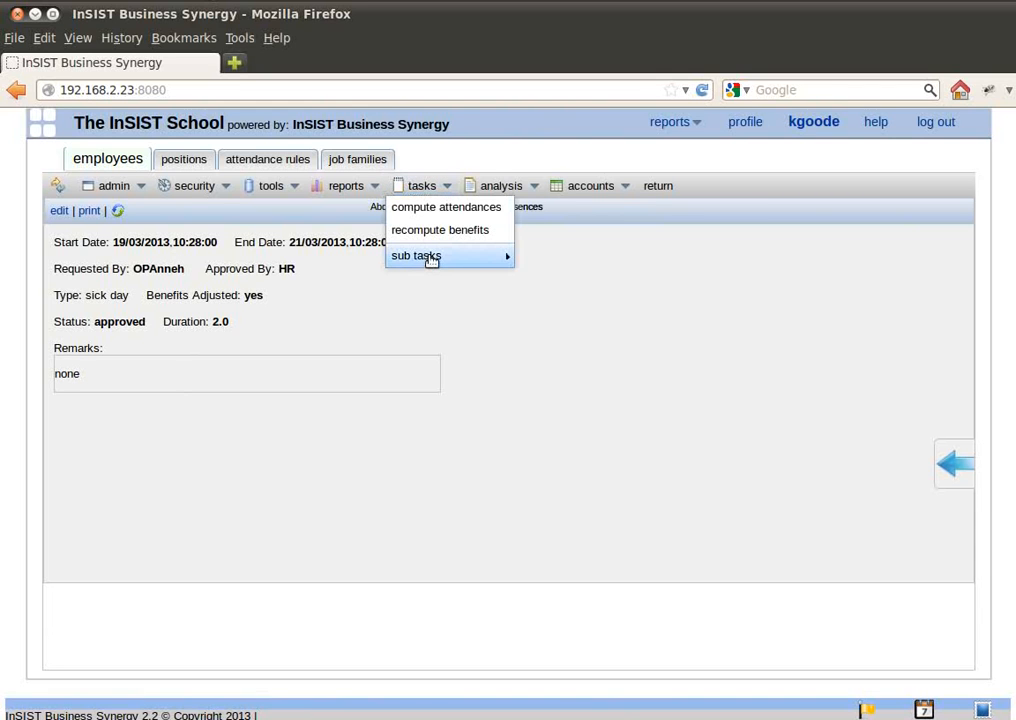
pyautogui.moveTo(430, 260)
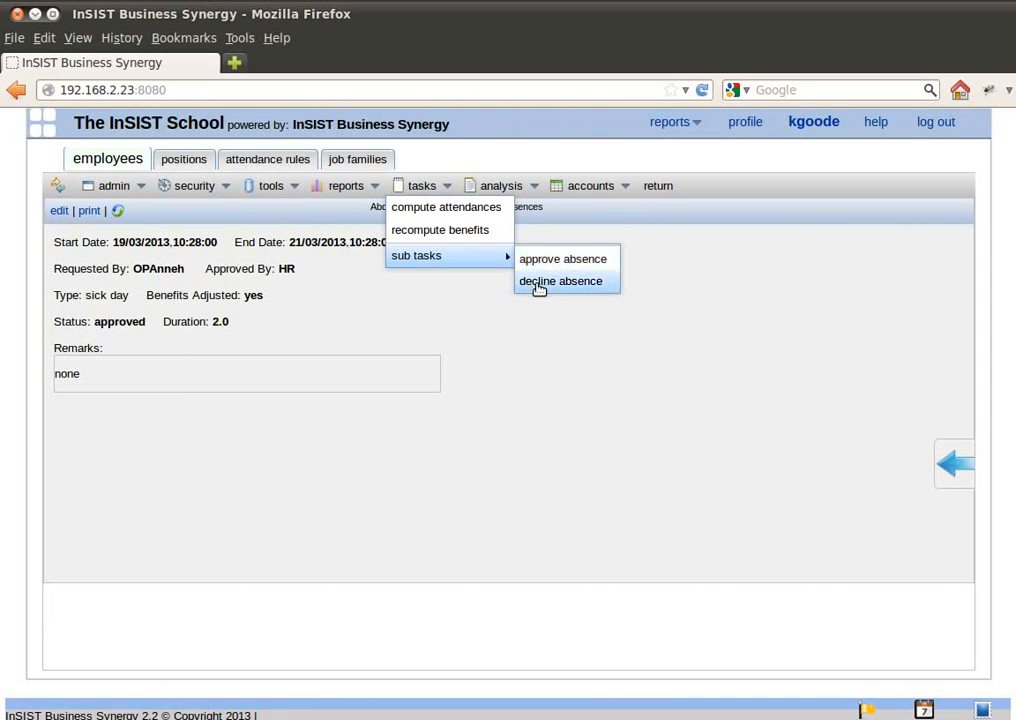
pyautogui.click(599, 327)
pyautogui.click(664, 192)
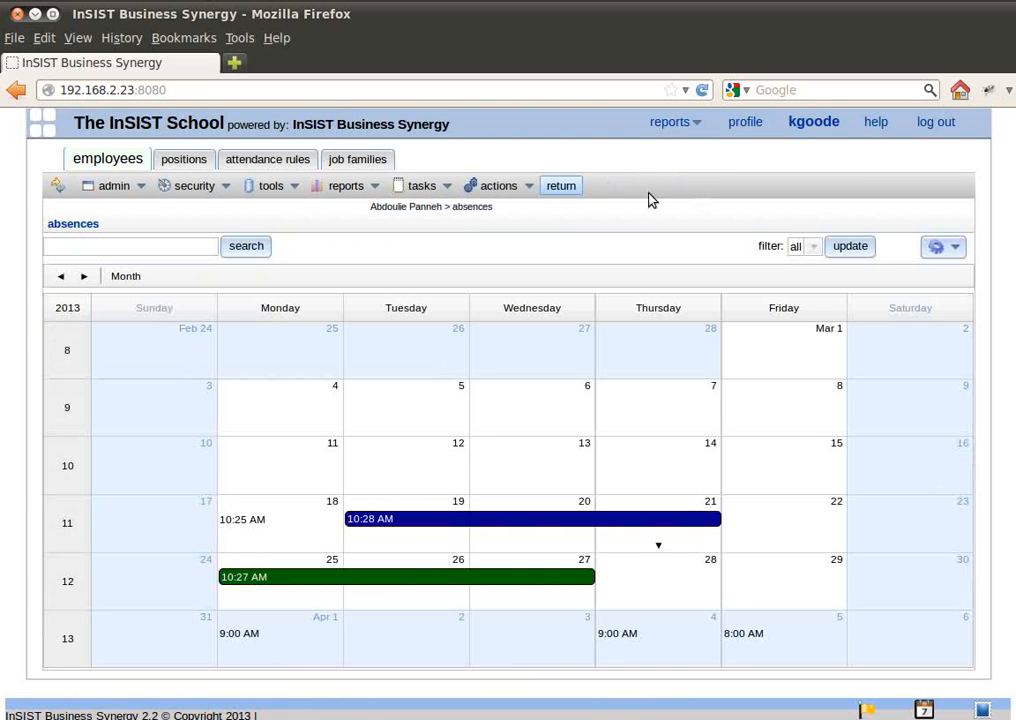
pyautogui.click(563, 187)
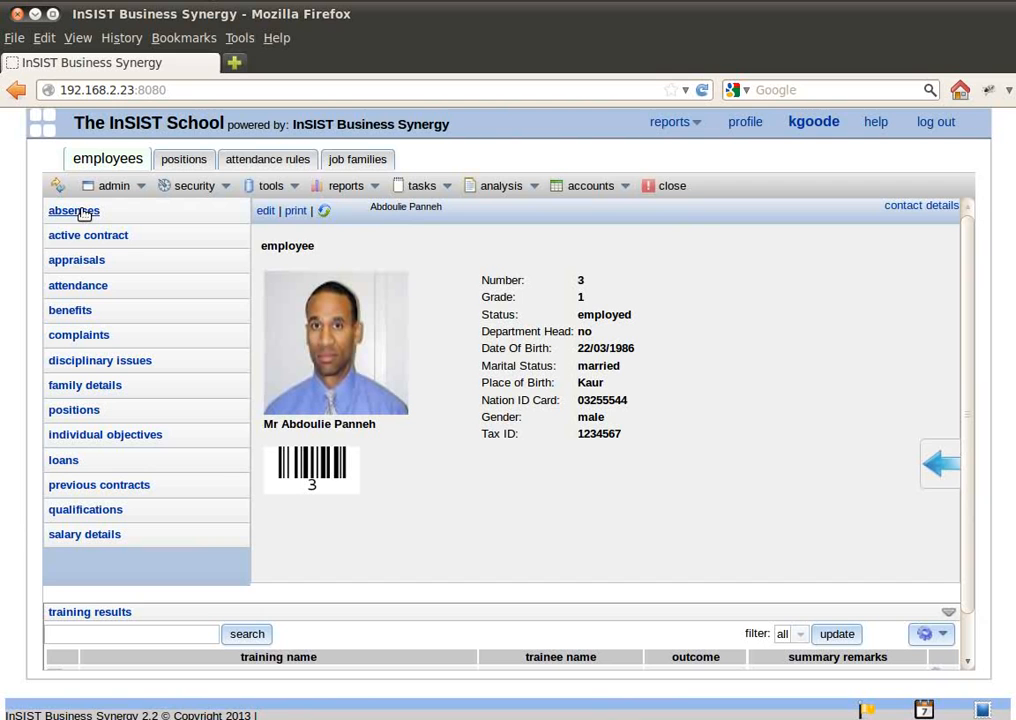
# - Review the leave entitlements in the employee's benefits package, then close the employee's profile
pyautogui.click(69, 311)
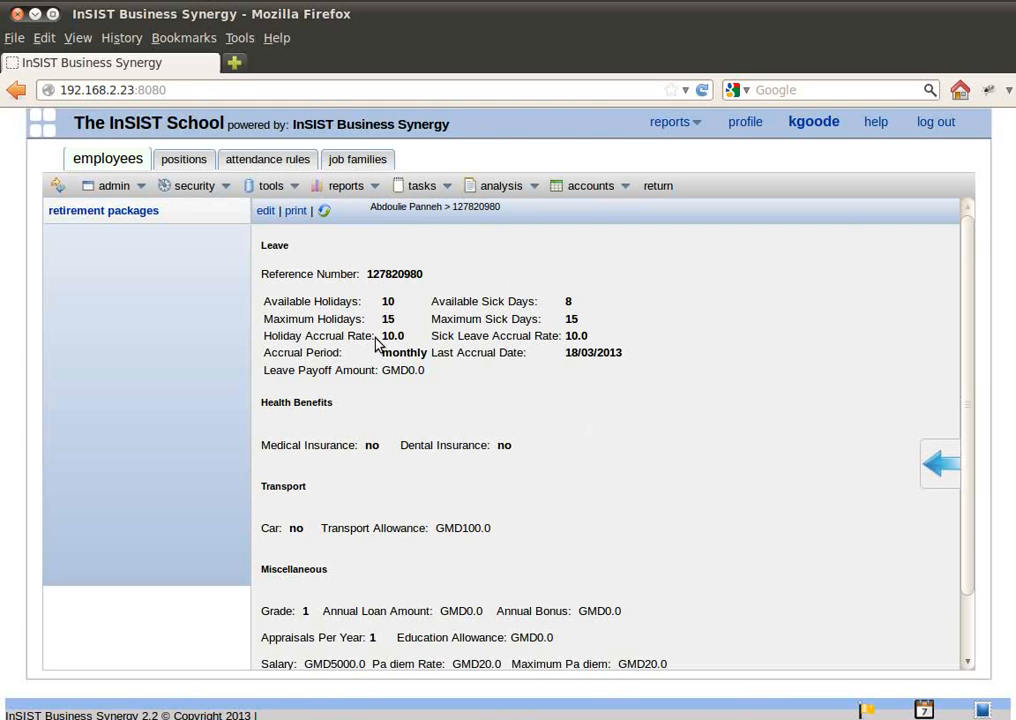
pyautogui.click(658, 186)
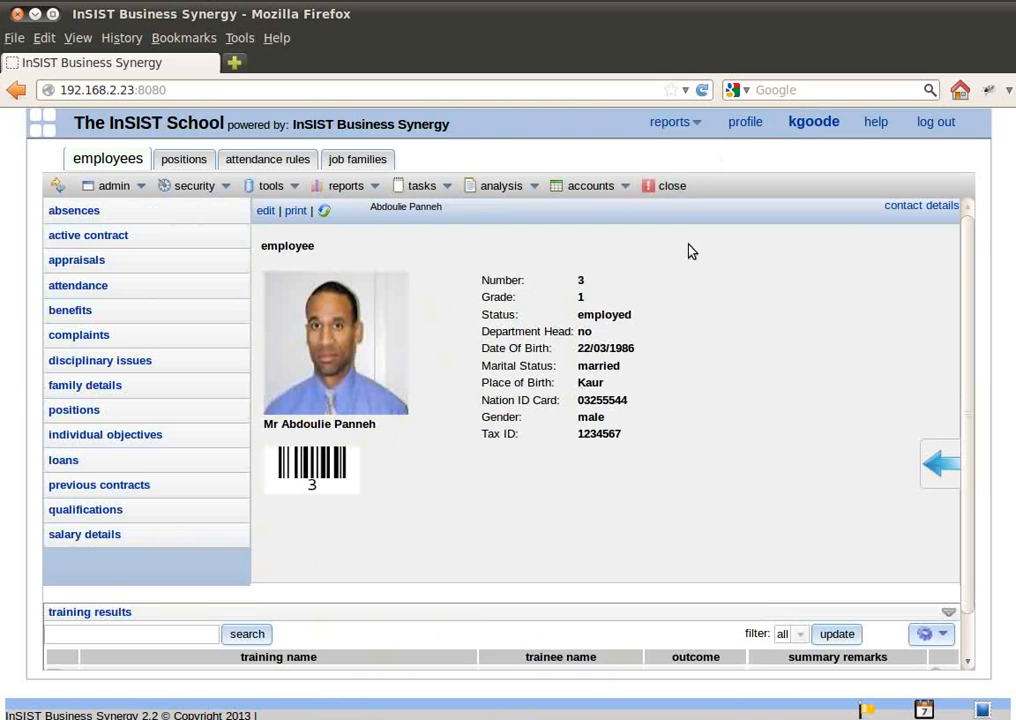
pyautogui.click(657, 189)
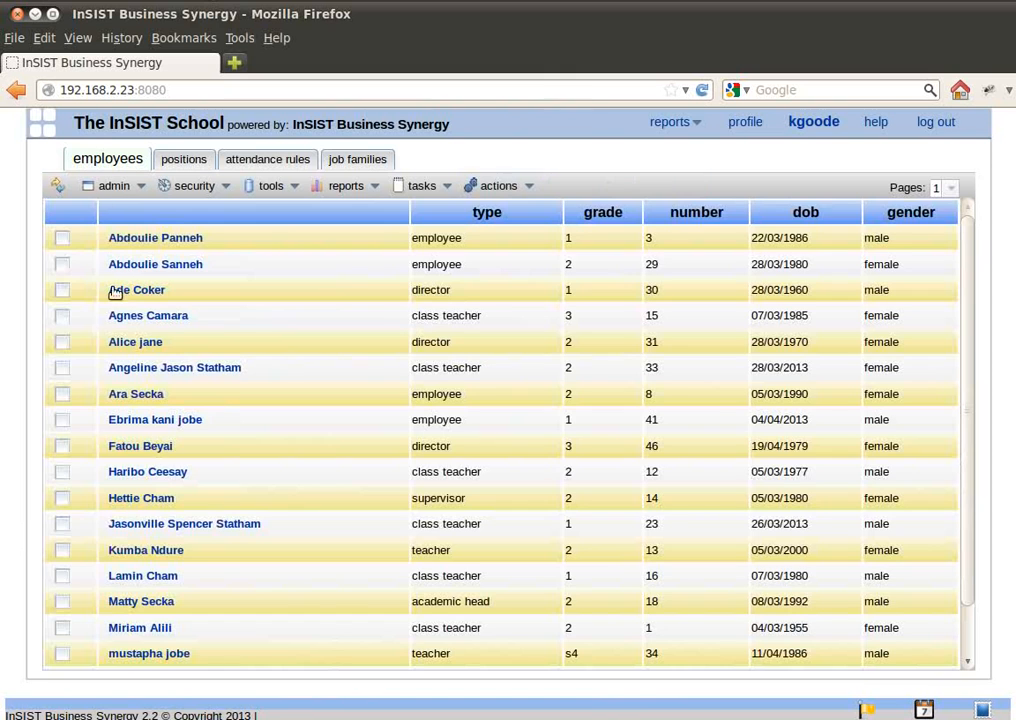
# - Switch to the Departments / Branches module and open the Teller Department's record from the organisation chart
pyautogui.click(43, 122)
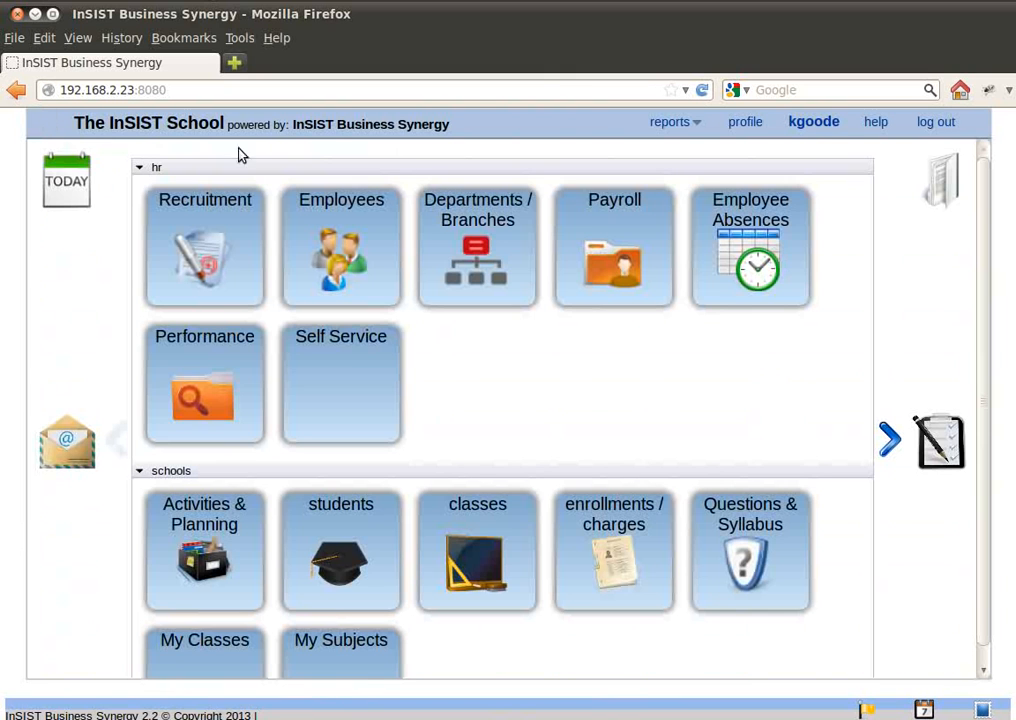
pyautogui.click(478, 221)
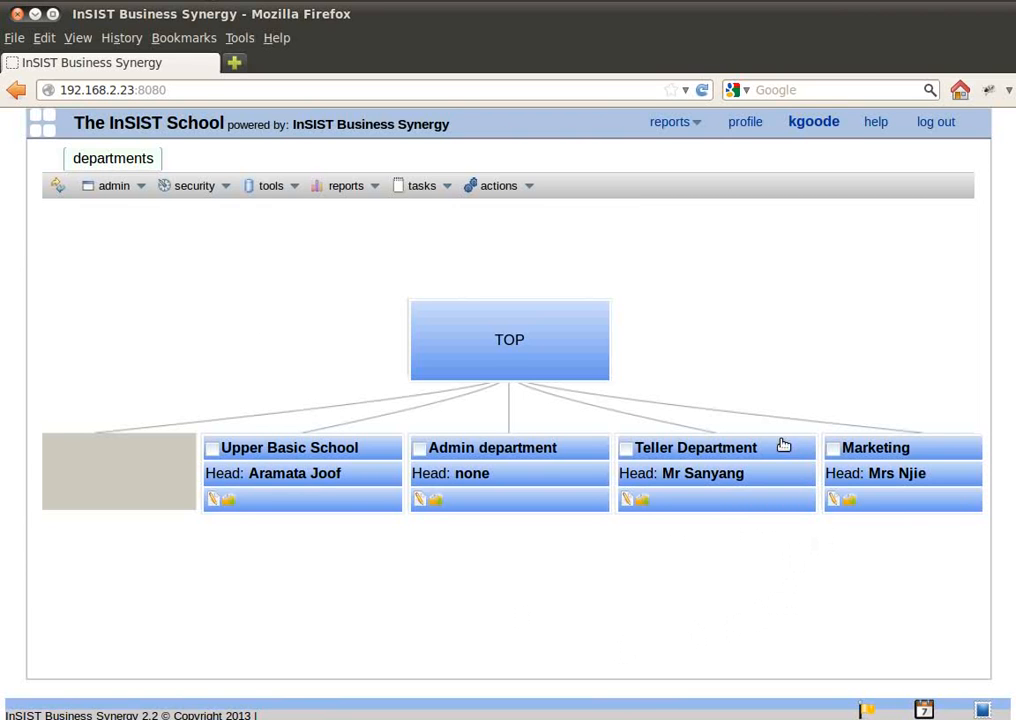
pyautogui.click(627, 500)
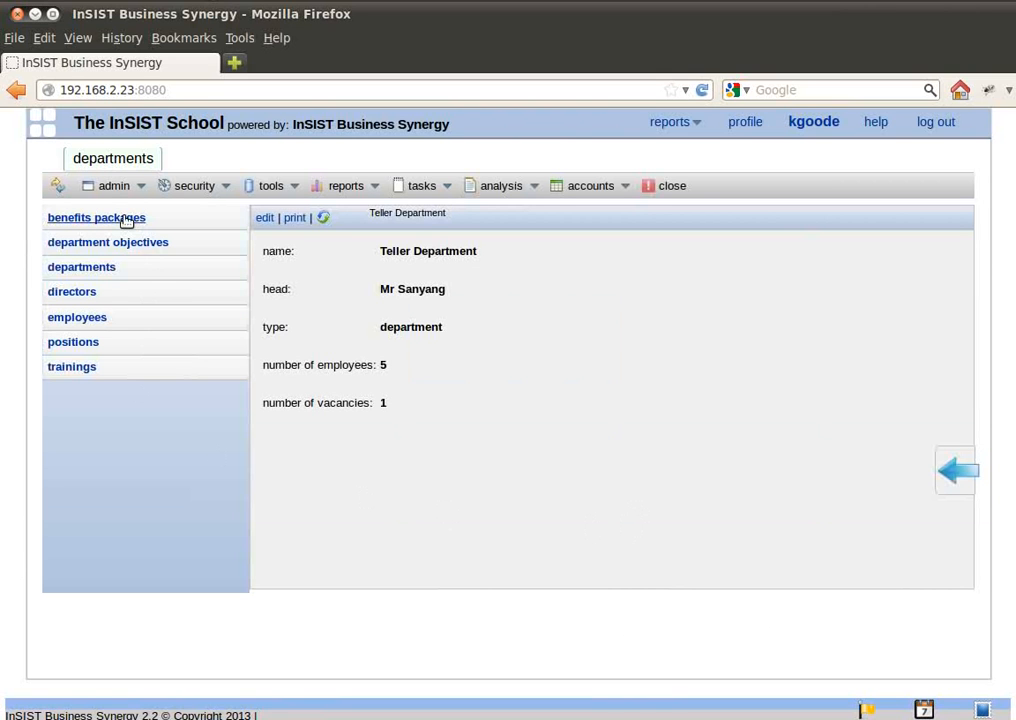
# - View the details of the Teller Department's grade 1 benefits package, then return to the department's record
pyautogui.click(128, 219)
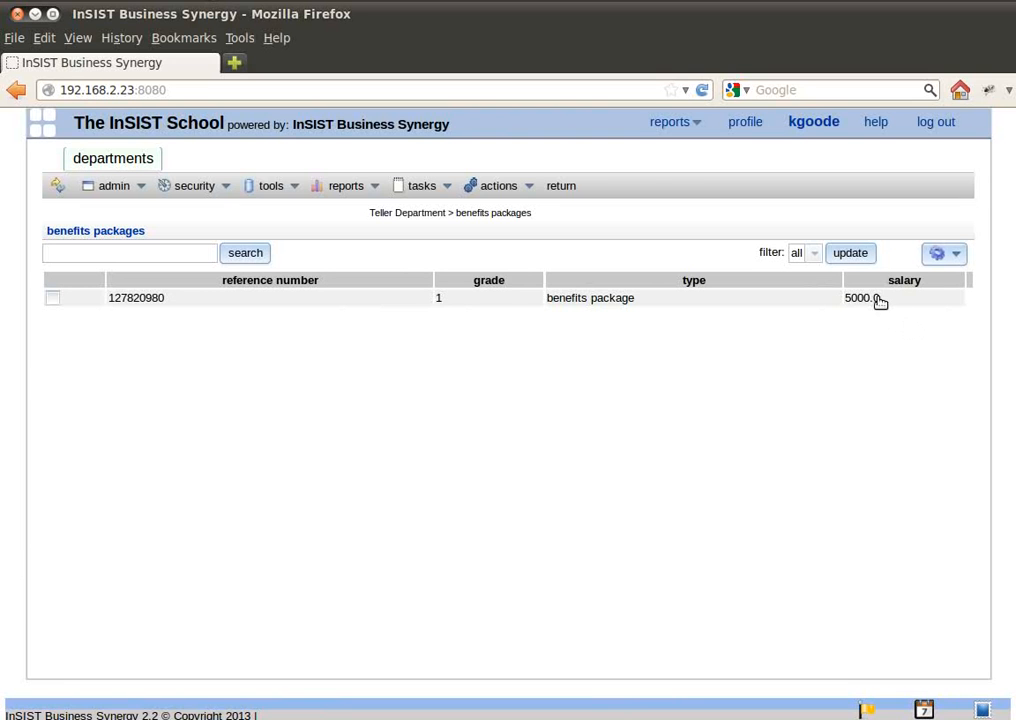
pyautogui.click(876, 299)
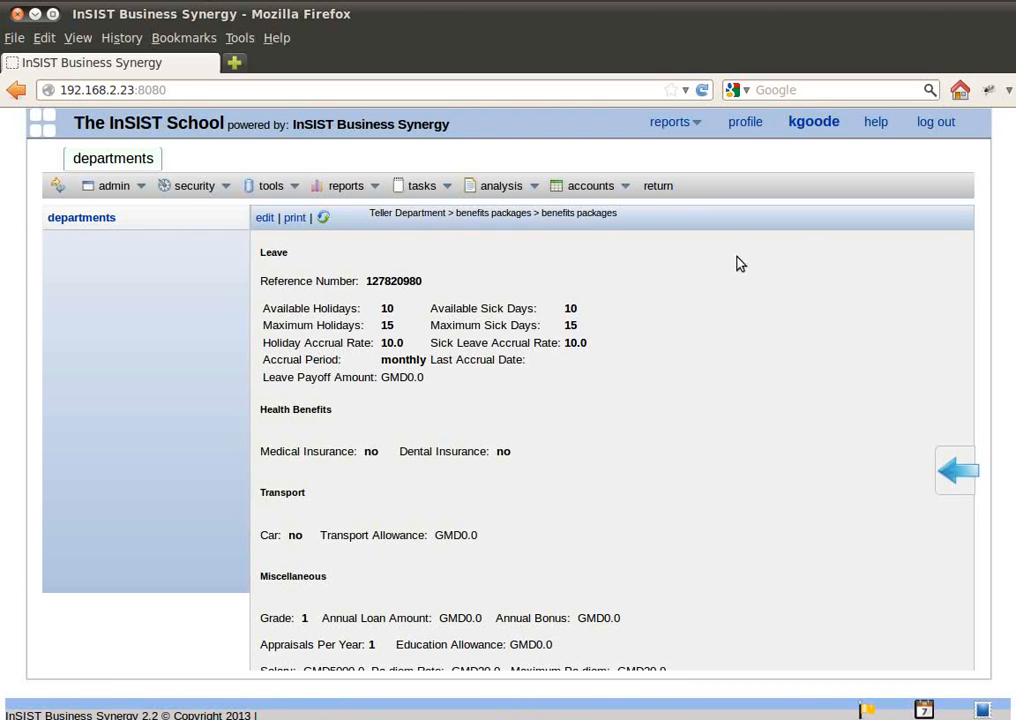
pyautogui.click(658, 186)
pyautogui.click(560, 186)
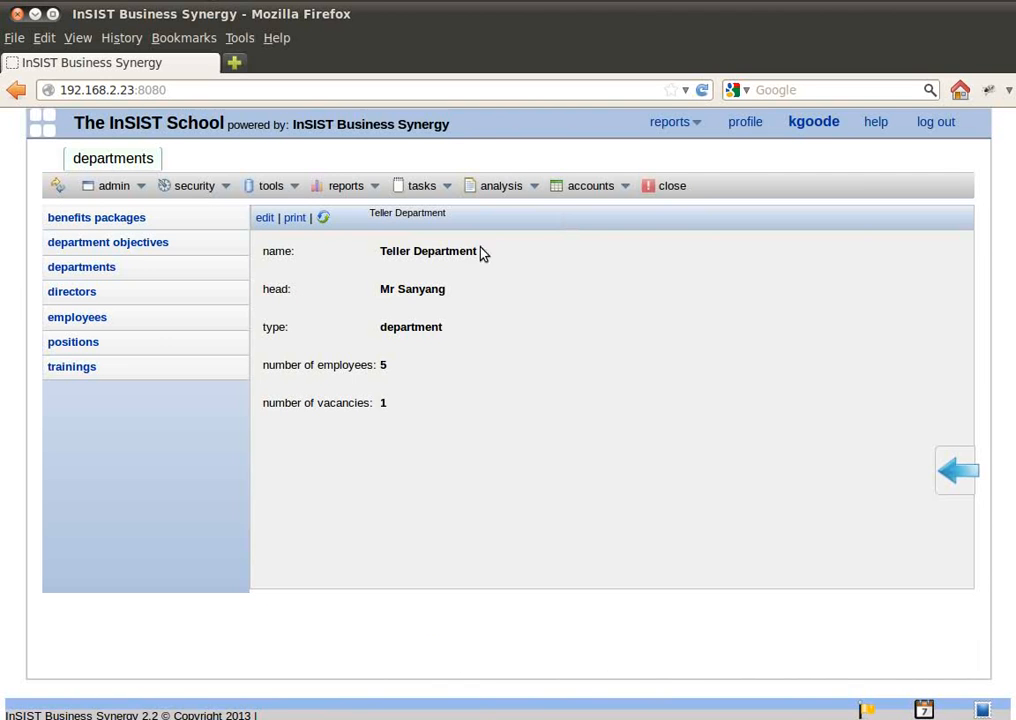
# - Check the Teller Department's objectives and its list of sub-departments, returning to the department's record
pyautogui.click(138, 243)
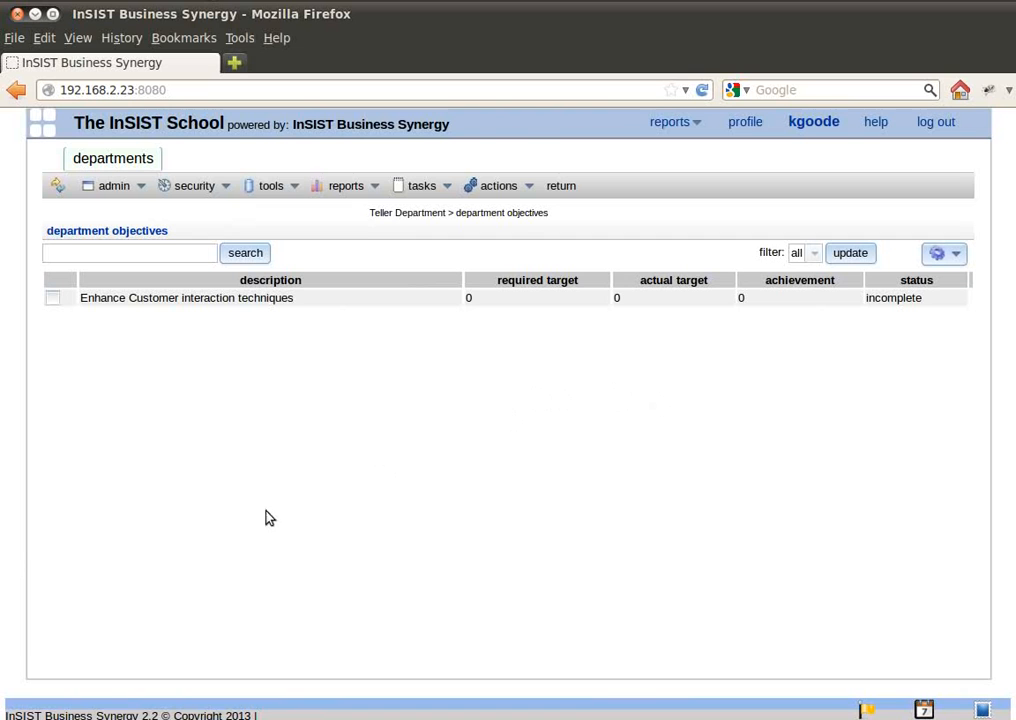
pyautogui.click(566, 189)
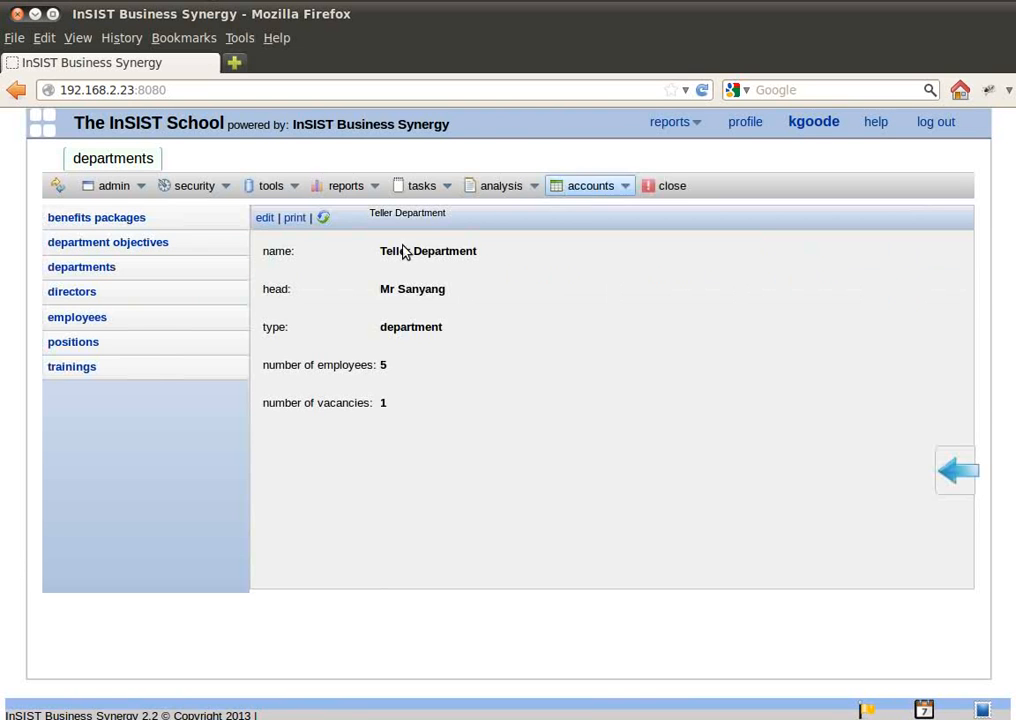
pyautogui.click(95, 268)
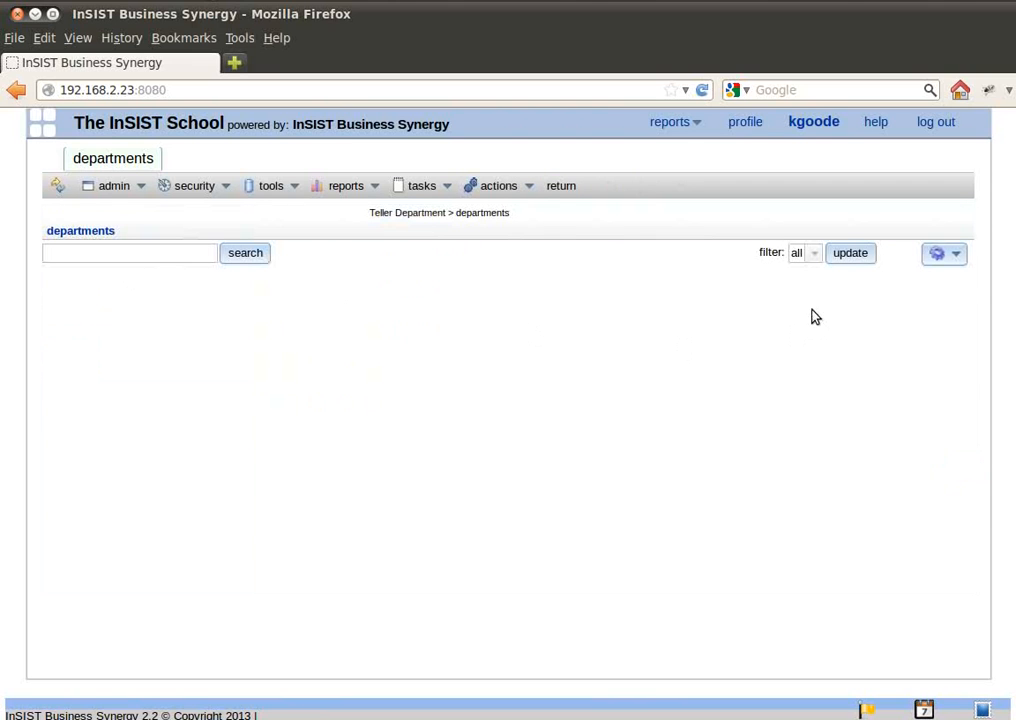
pyautogui.click(577, 189)
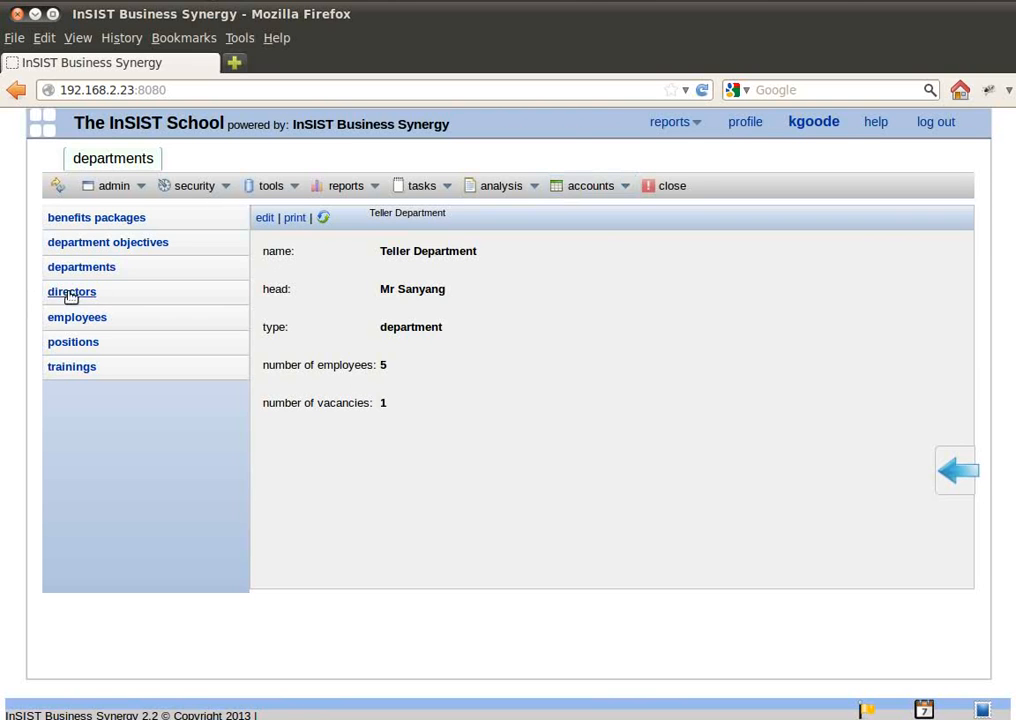
# - View the Teller Department's director profile and its employees list, returning to the department's record
pyautogui.click(71, 293)
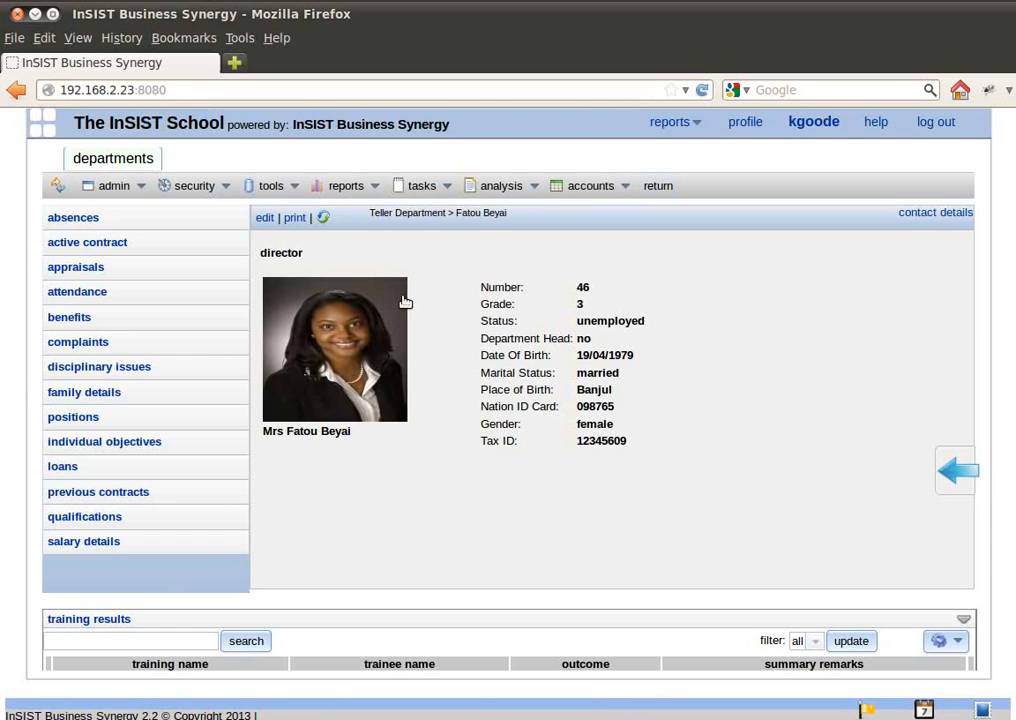
pyautogui.click(670, 192)
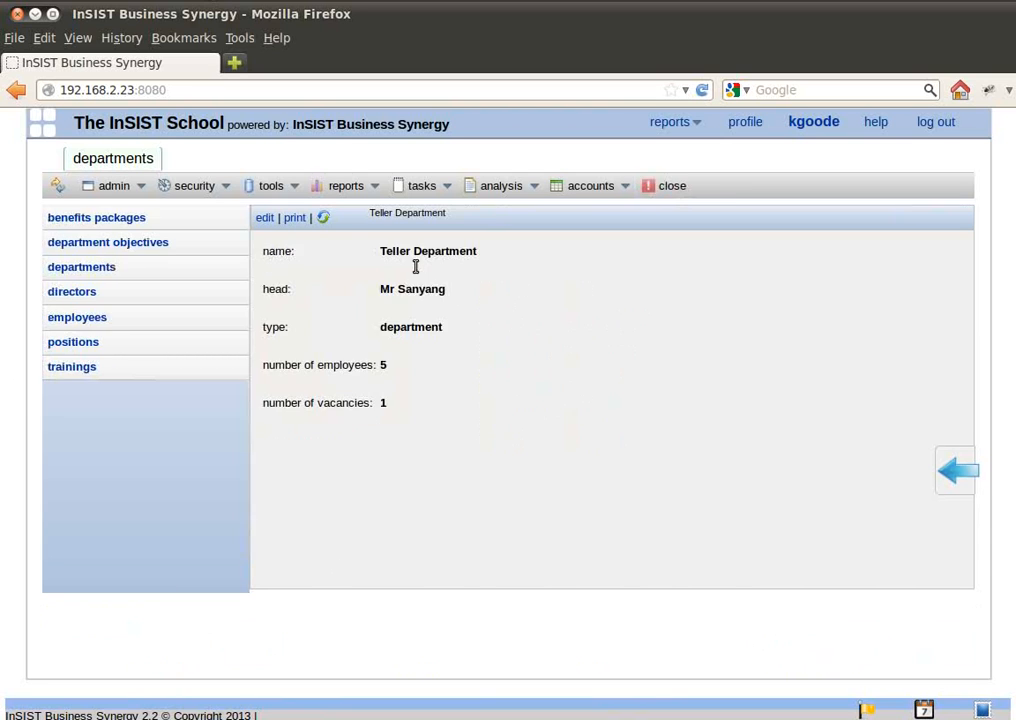
pyautogui.click(78, 318)
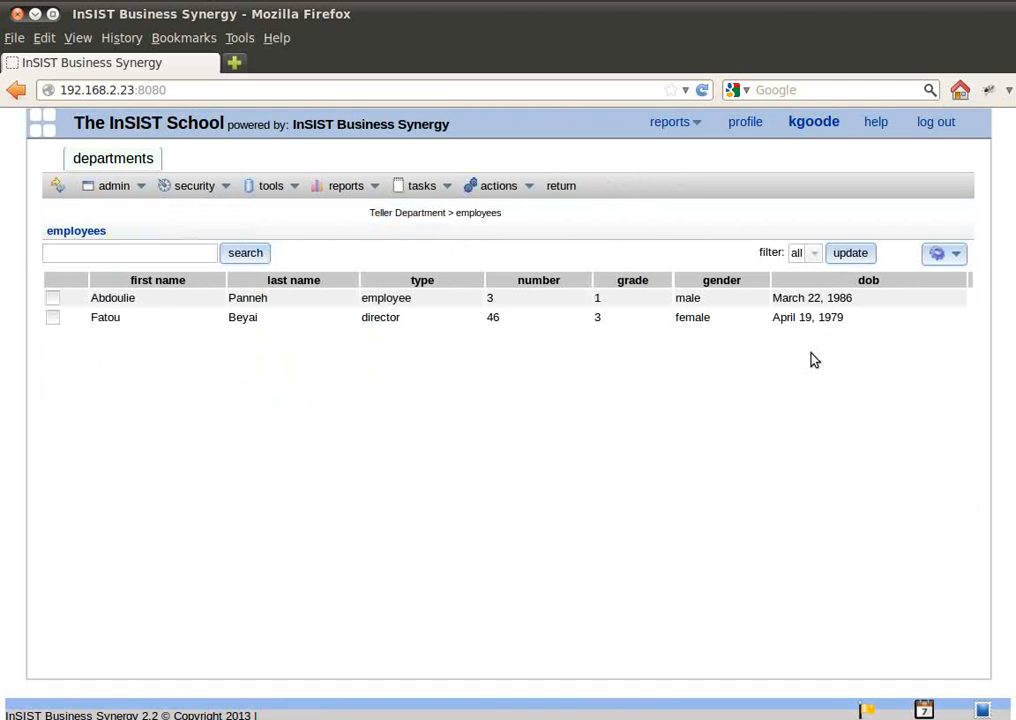
pyautogui.click(563, 187)
# - Review the Teller Department's positions and the details of its Adhering to Company Rules training, then close the department's record
pyautogui.click(63, 344)
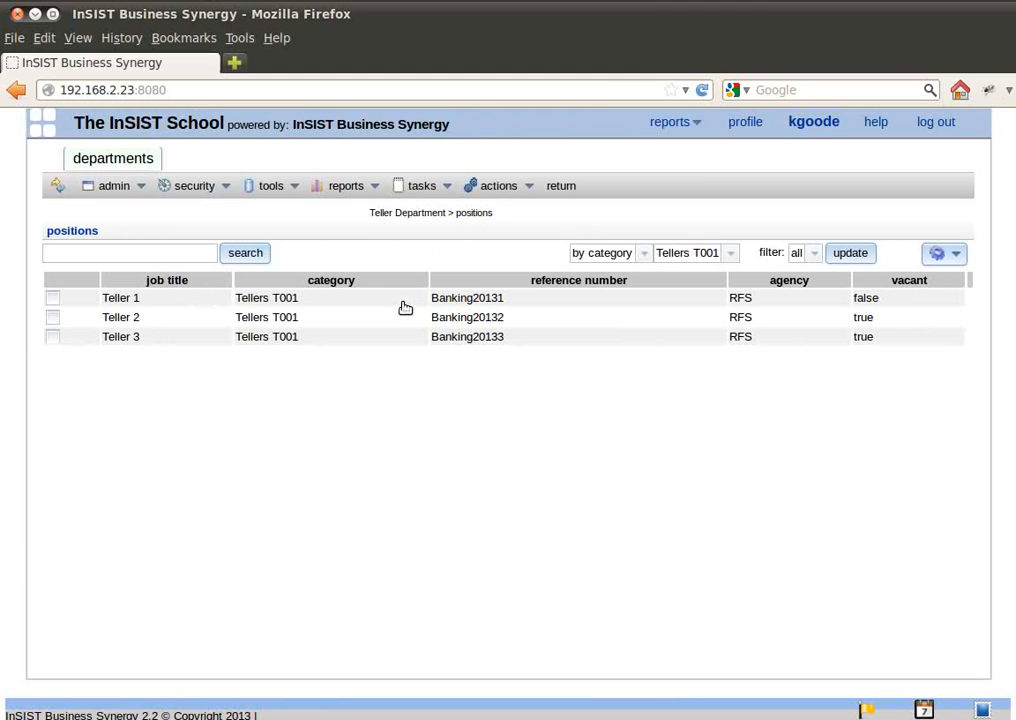
pyautogui.click(565, 188)
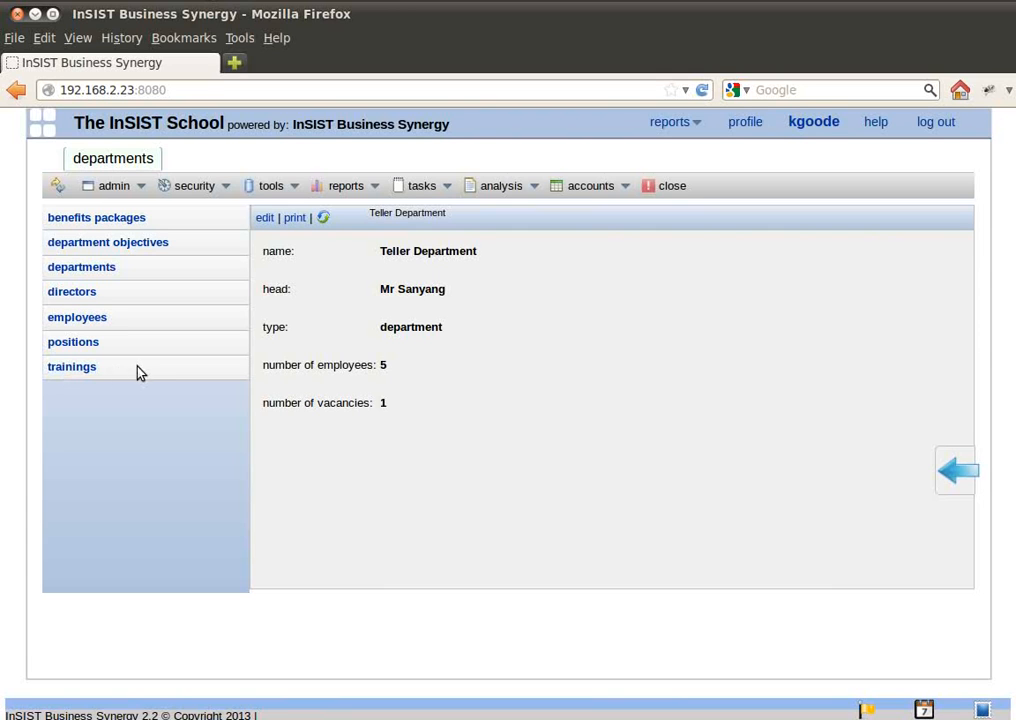
pyautogui.click(71, 368)
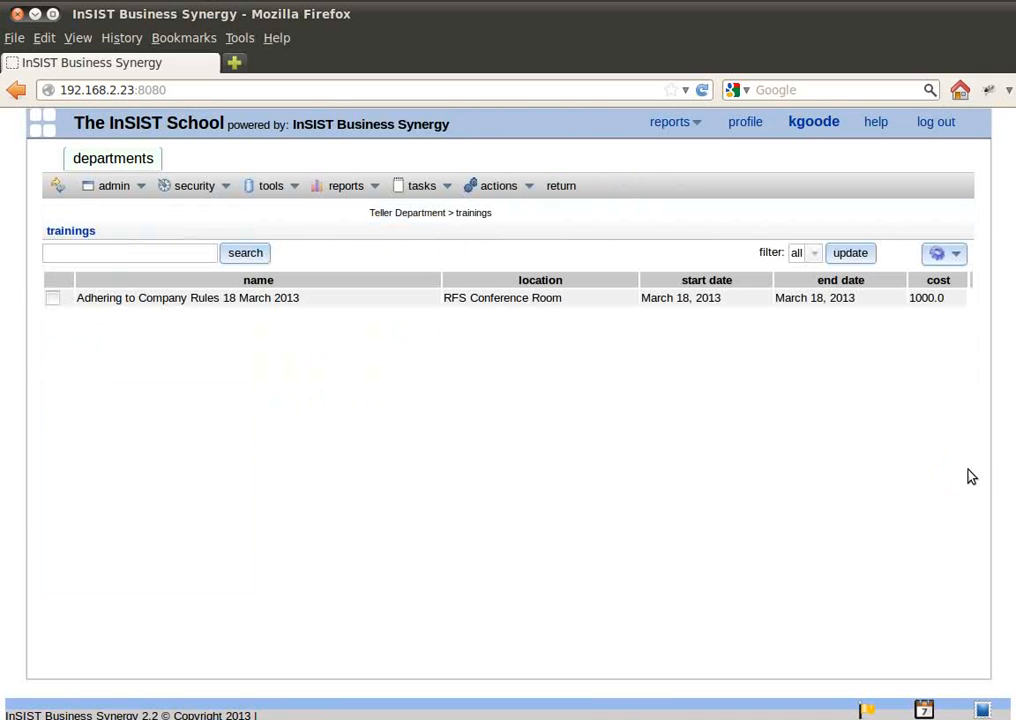
pyautogui.click(698, 302)
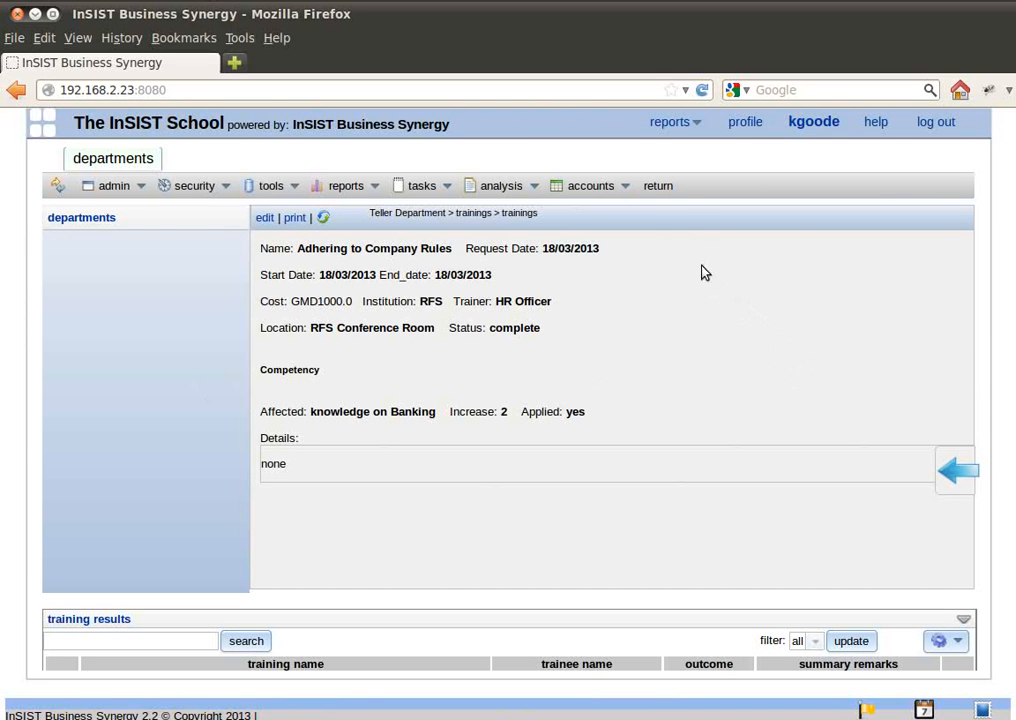
pyautogui.click(659, 186)
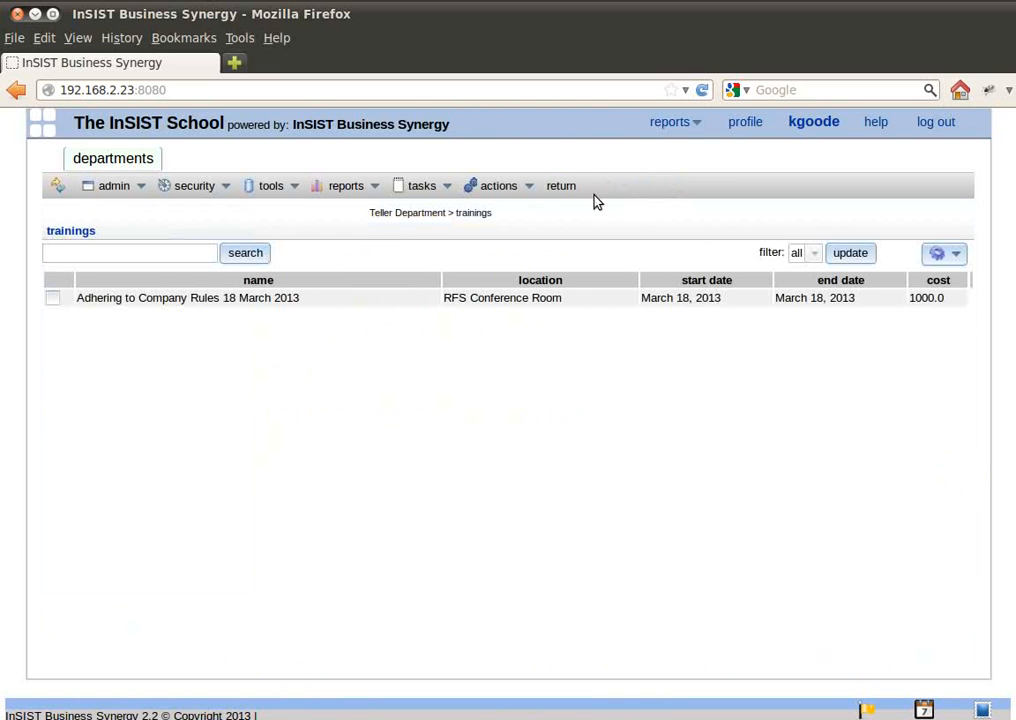
pyautogui.click(561, 187)
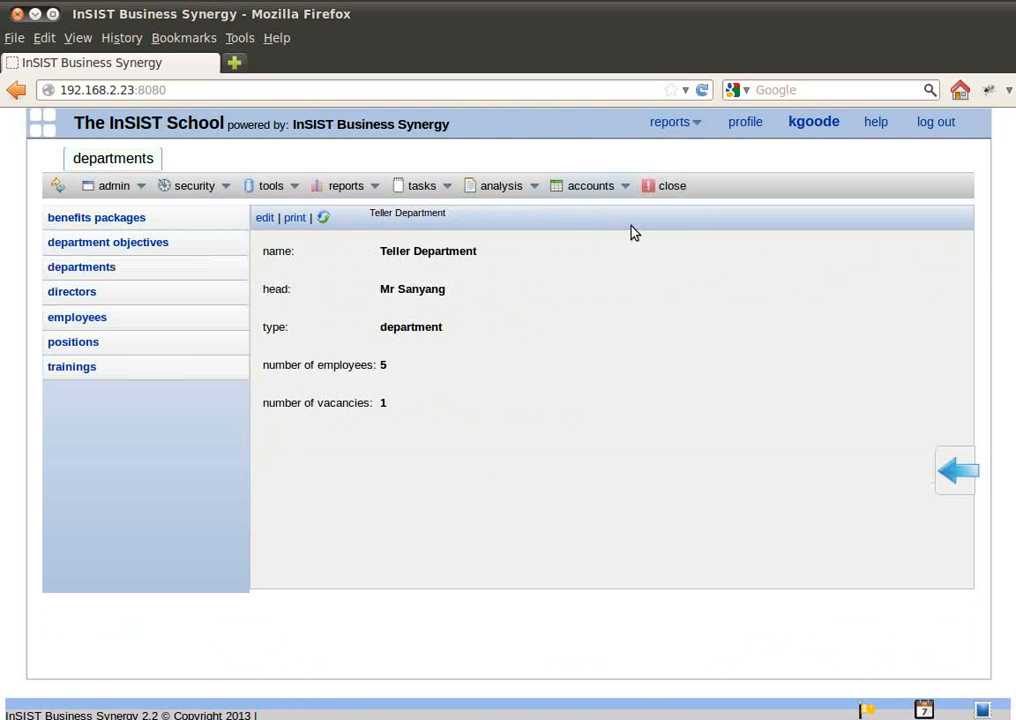
pyautogui.click(675, 190)
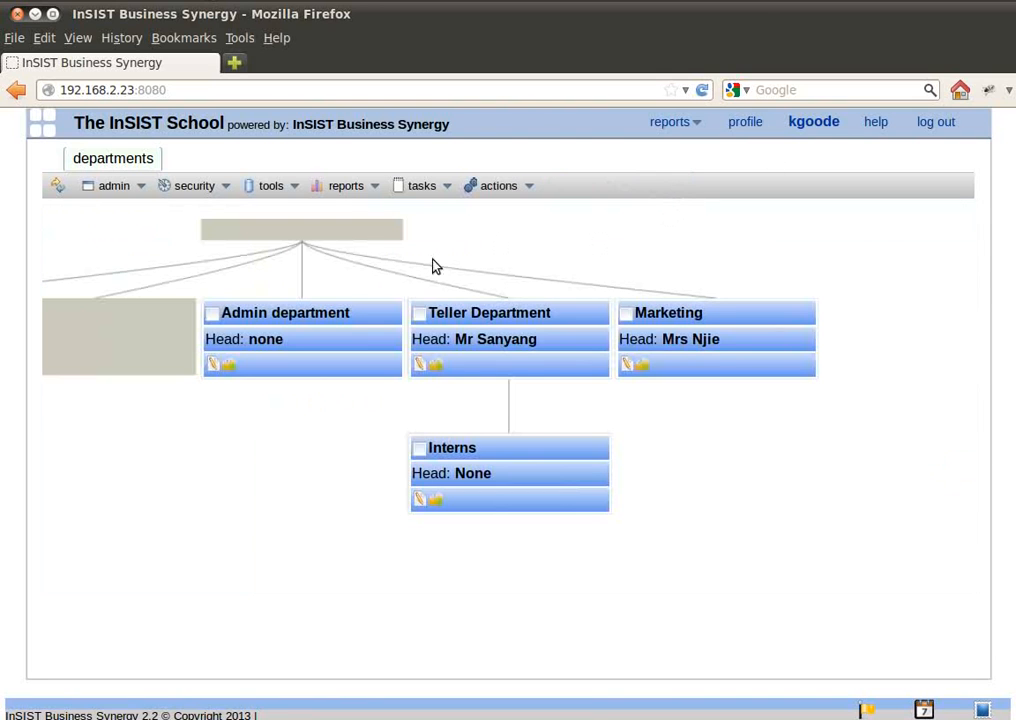
# - Generate the loan register report for the departments and examine the loan entries listed per department
pyautogui.click(350, 186)
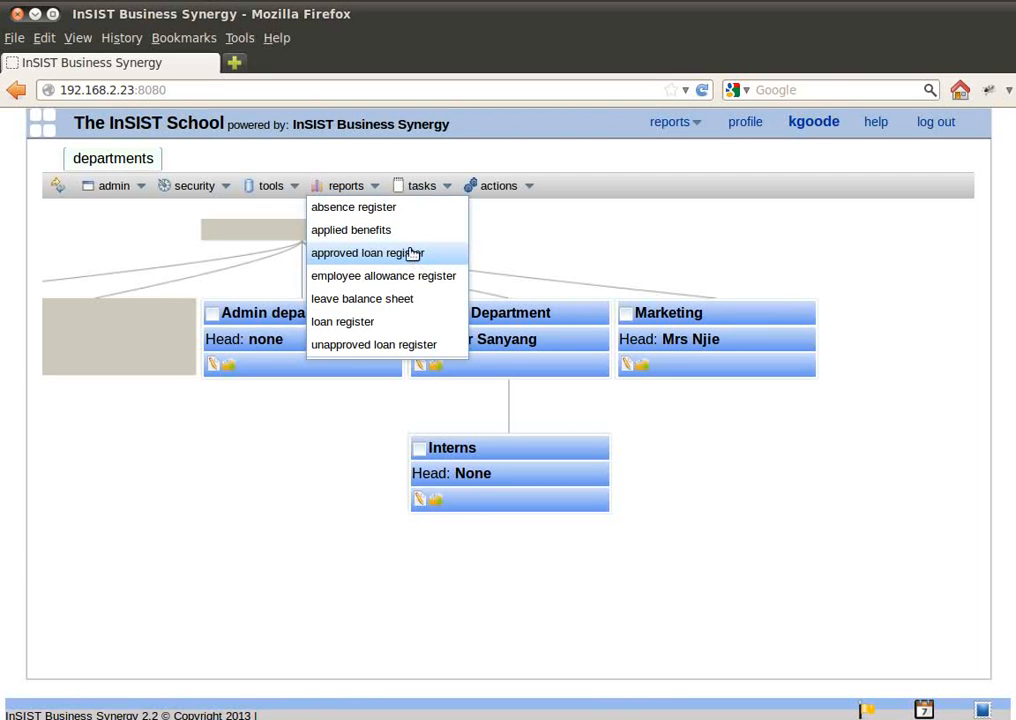
pyautogui.click(365, 322)
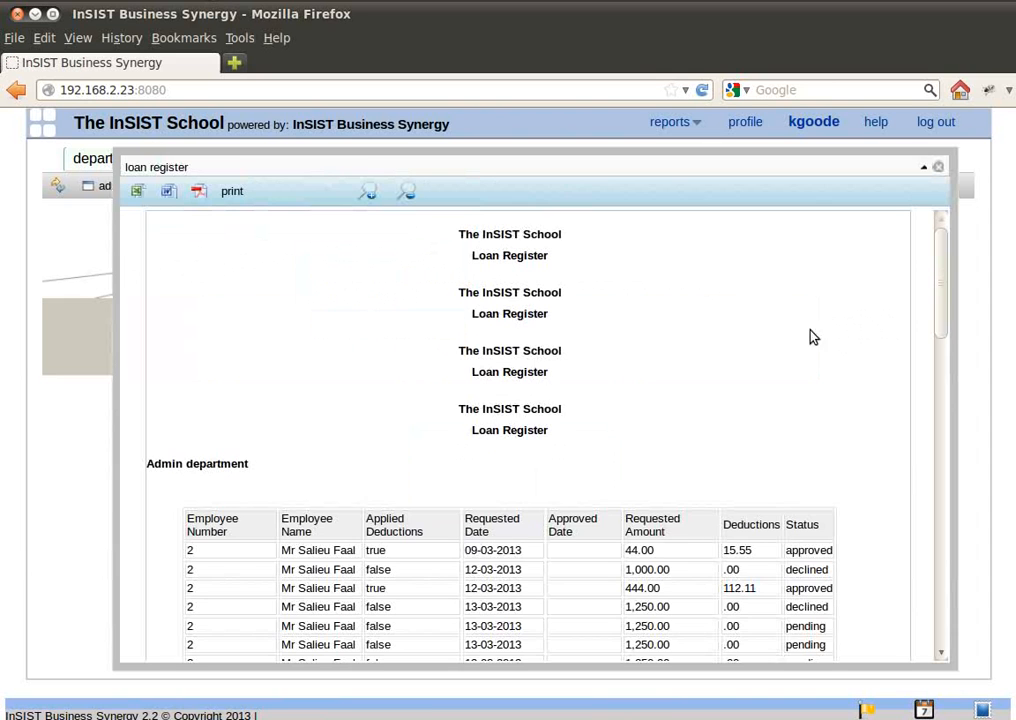
pyautogui.scroll(-5, 845, 345)
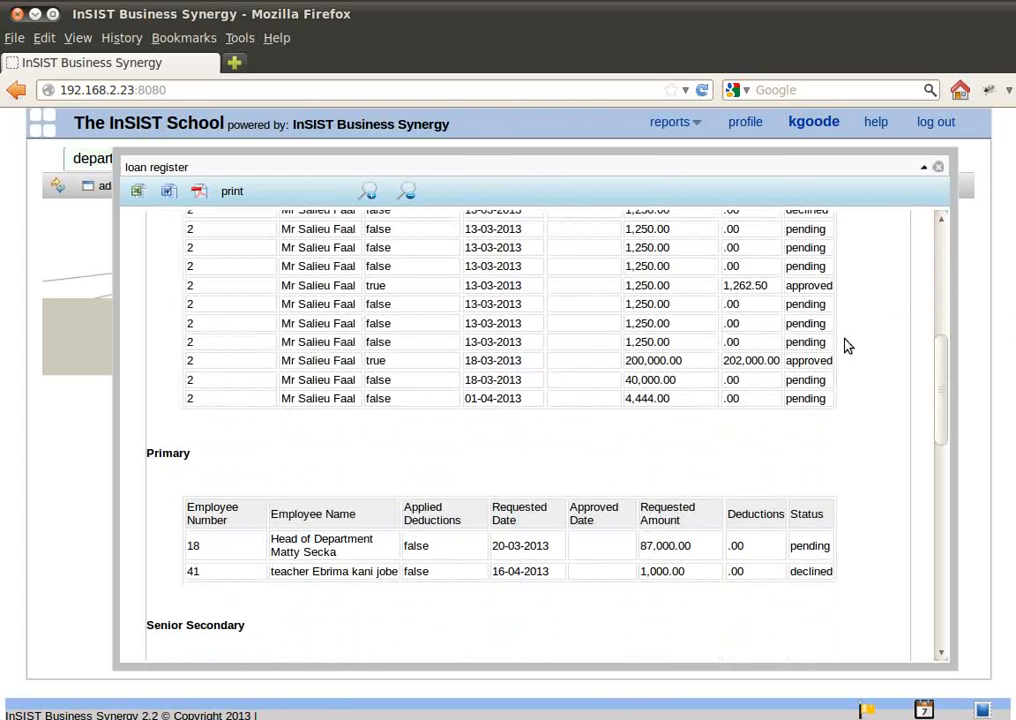
pyautogui.scroll(3, 845, 345)
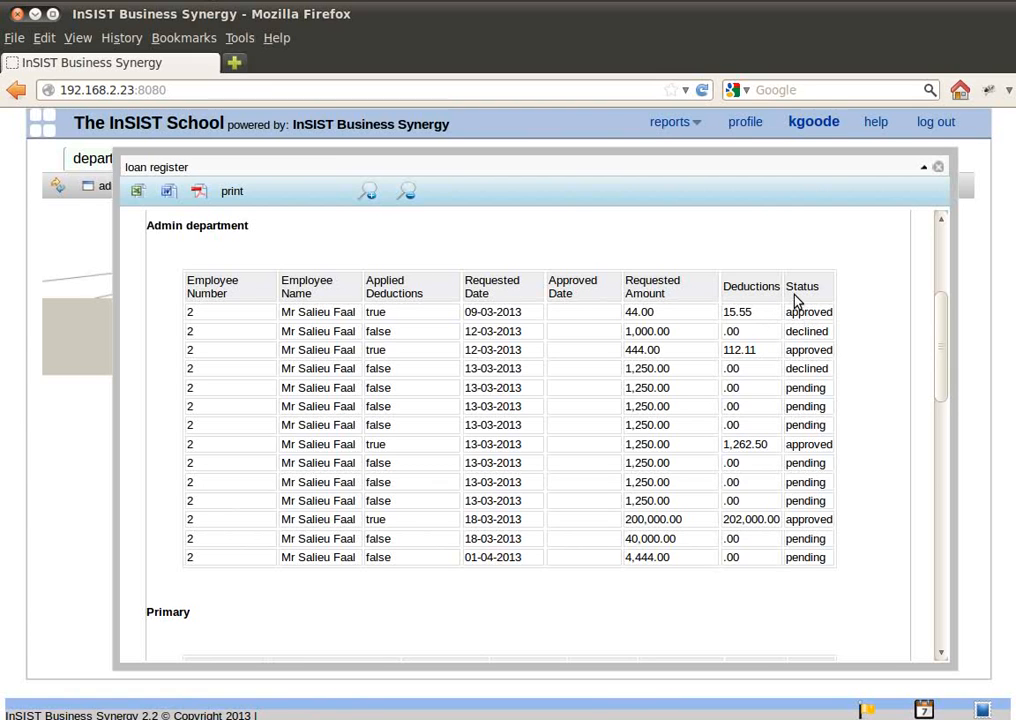
# - Export the loan register report as a PDF, open it with Document Viewer, review its pages and close the document
pyautogui.click(199, 192)
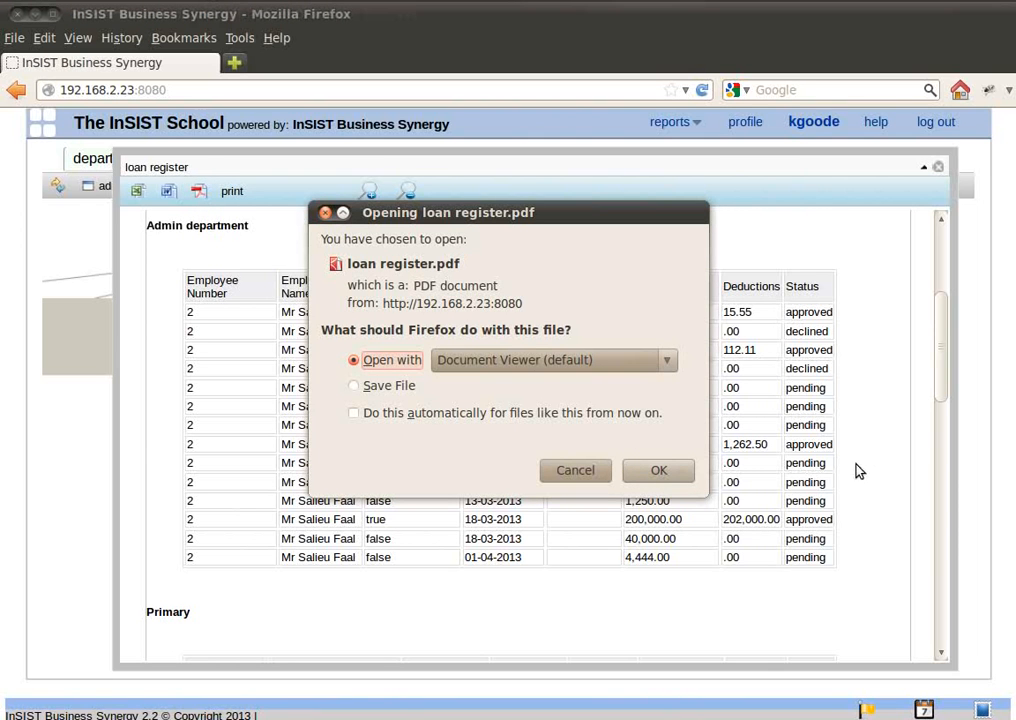
pyautogui.press('Return')
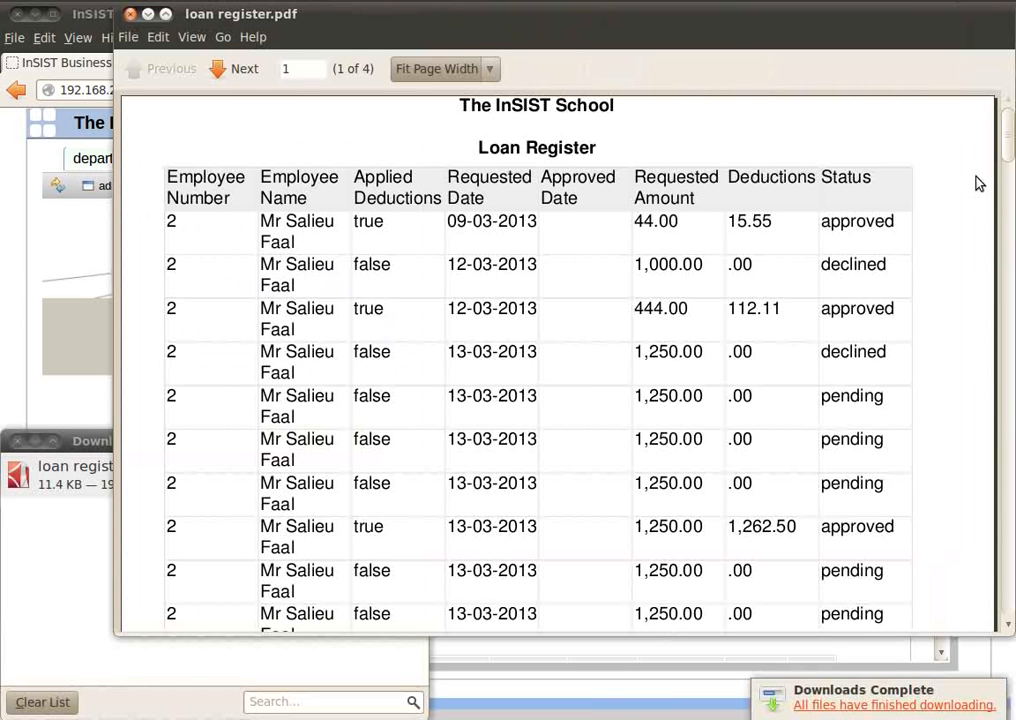
pyautogui.scroll(-15, 912, 198)
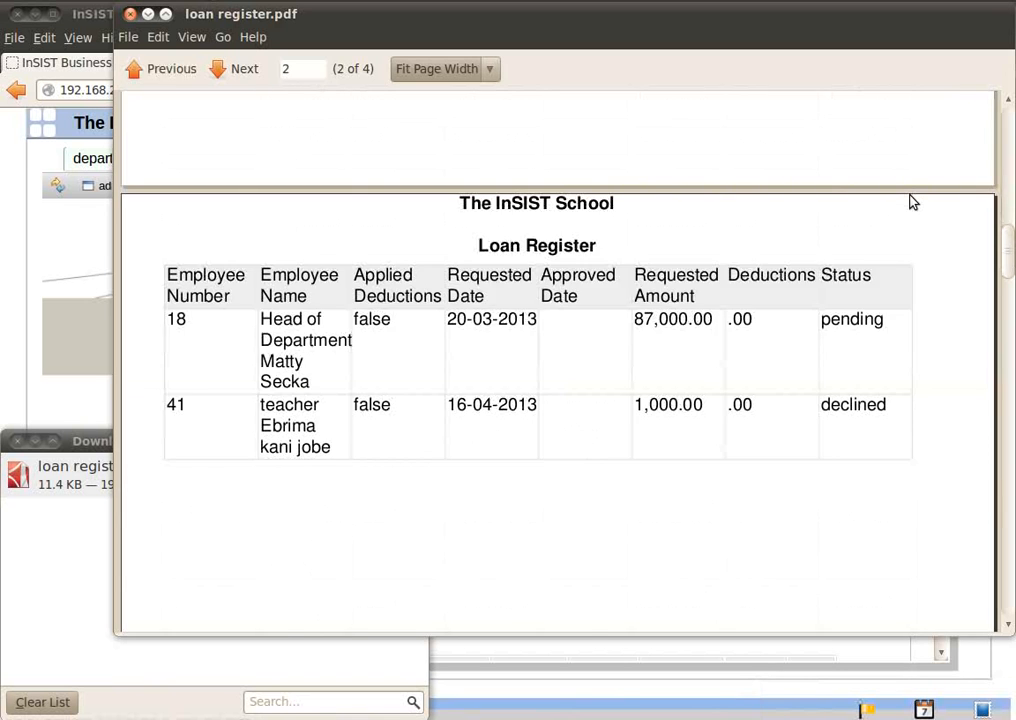
pyautogui.scroll(15, 912, 203)
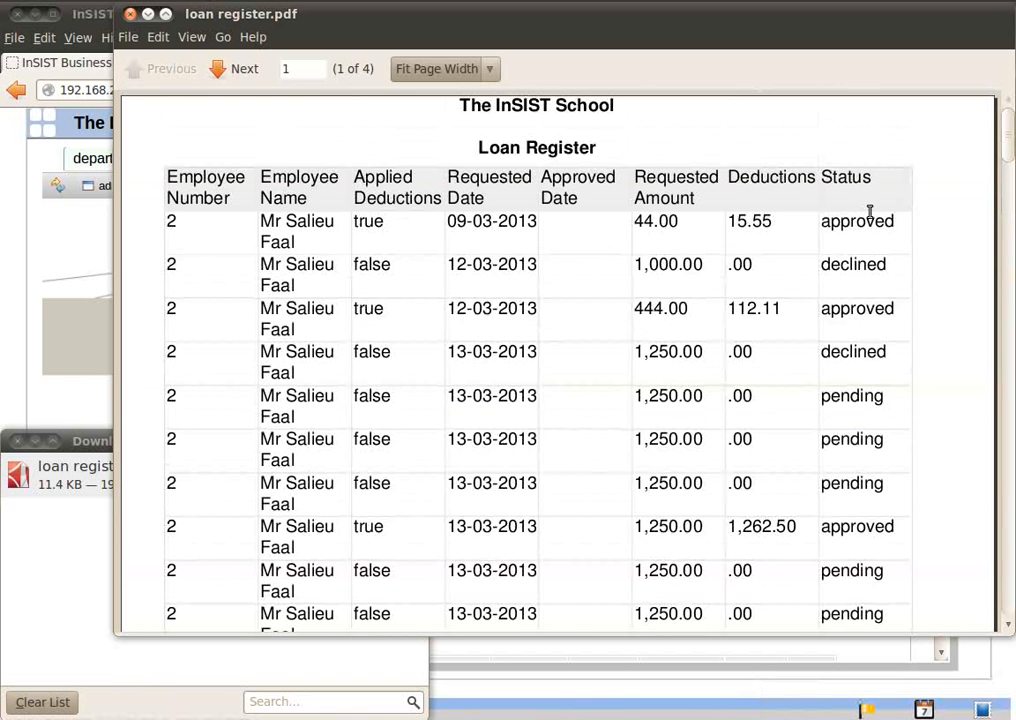
pyautogui.click(131, 17)
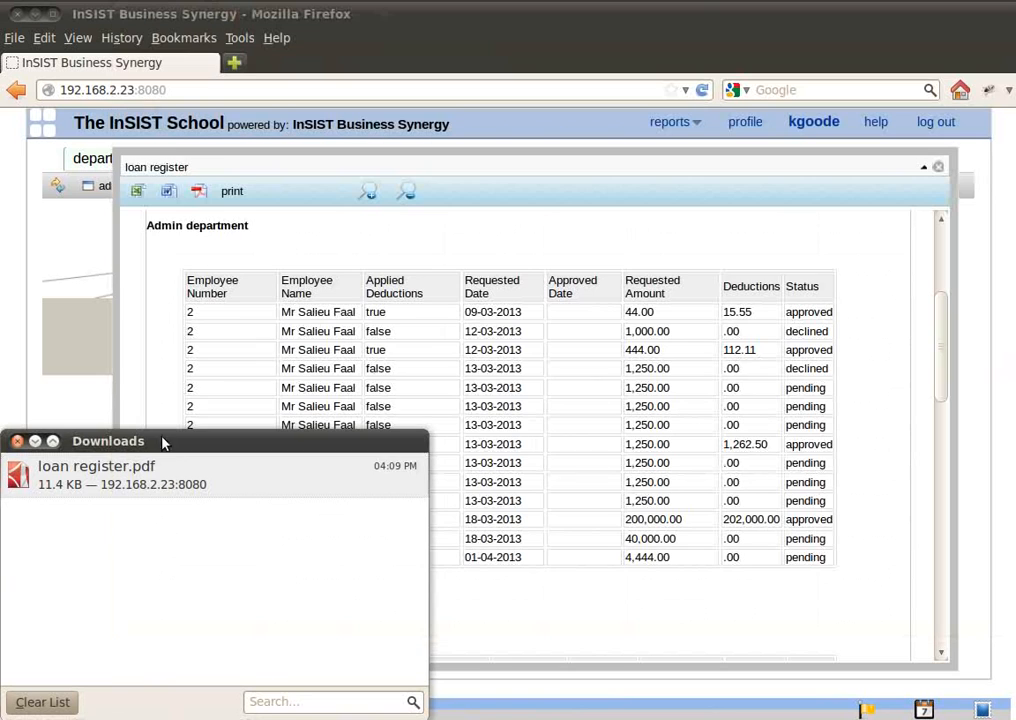
# - Close the loan register report and return from the departments chart to the home screen of modules
pyautogui.click(955, 257)
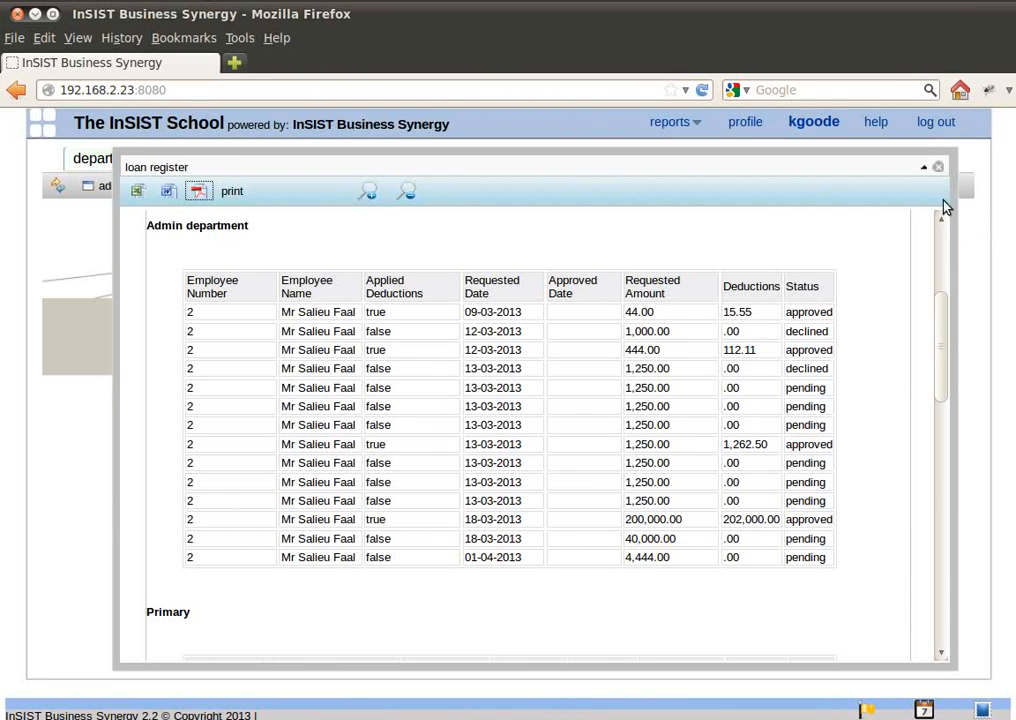
pyautogui.click(936, 166)
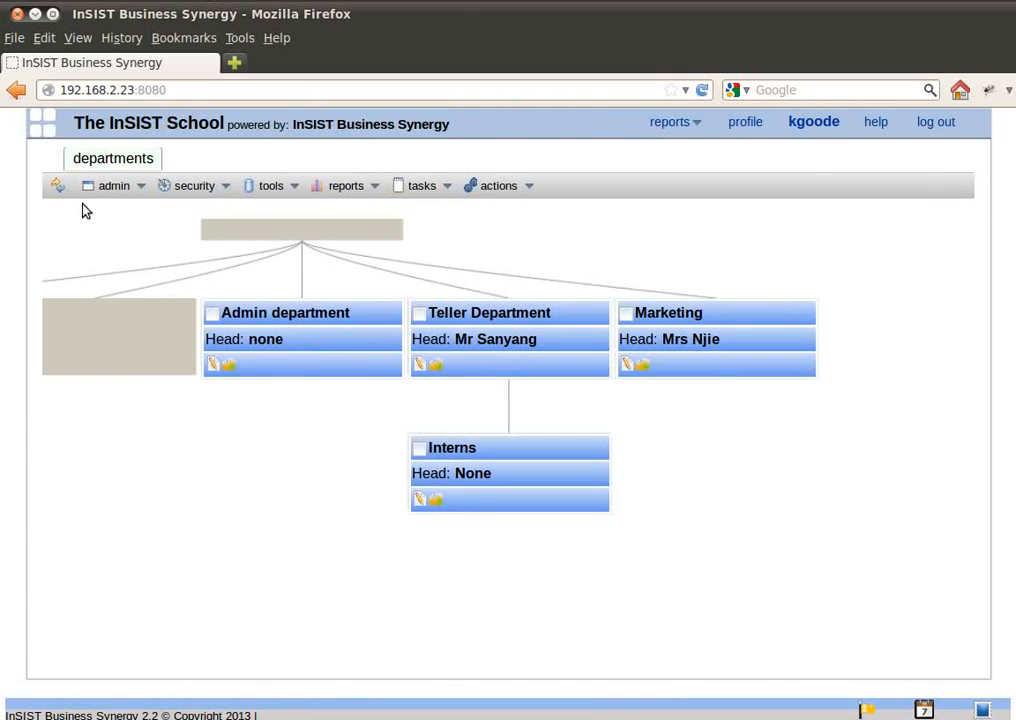
pyautogui.click(48, 158)
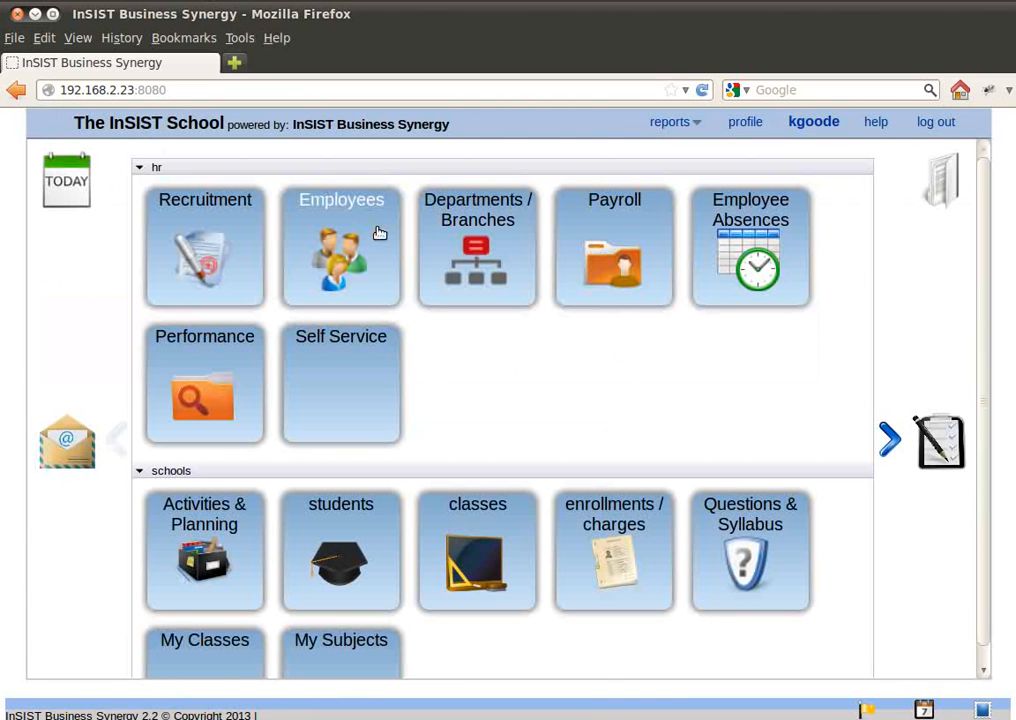